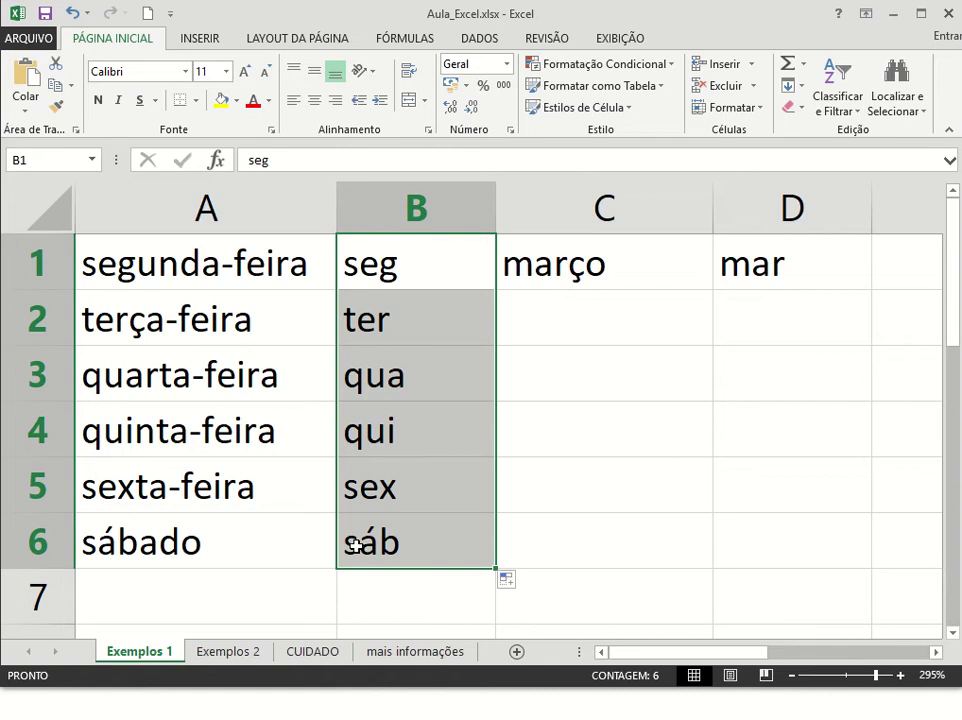
Autofill the full month names from C1 and the abbreviated months from D1 down to row 12.
click(273, 537)
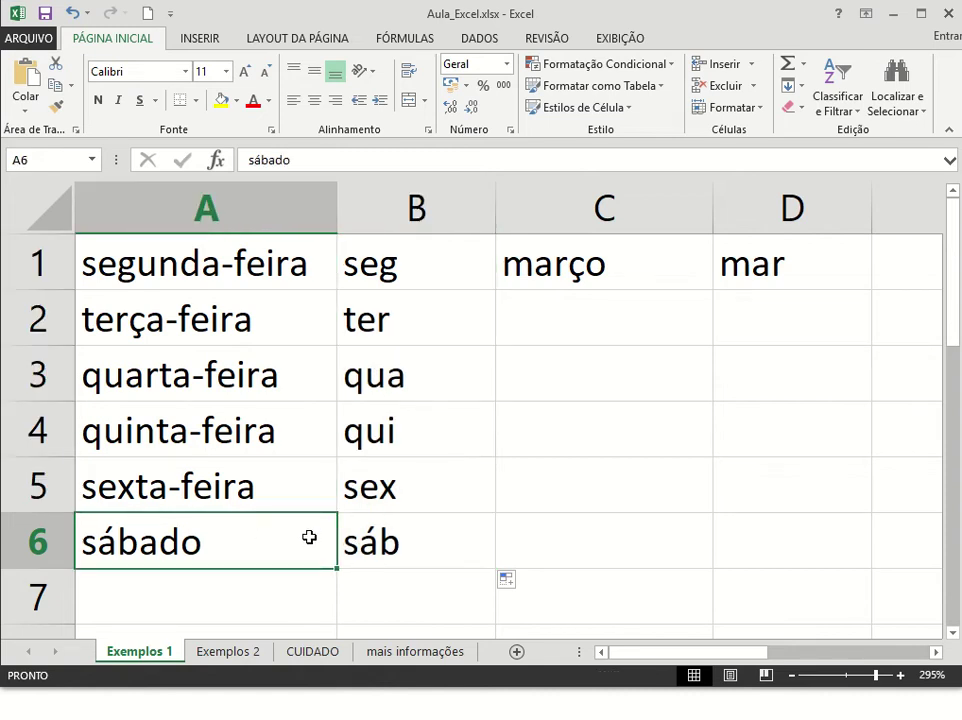
click(570, 278)
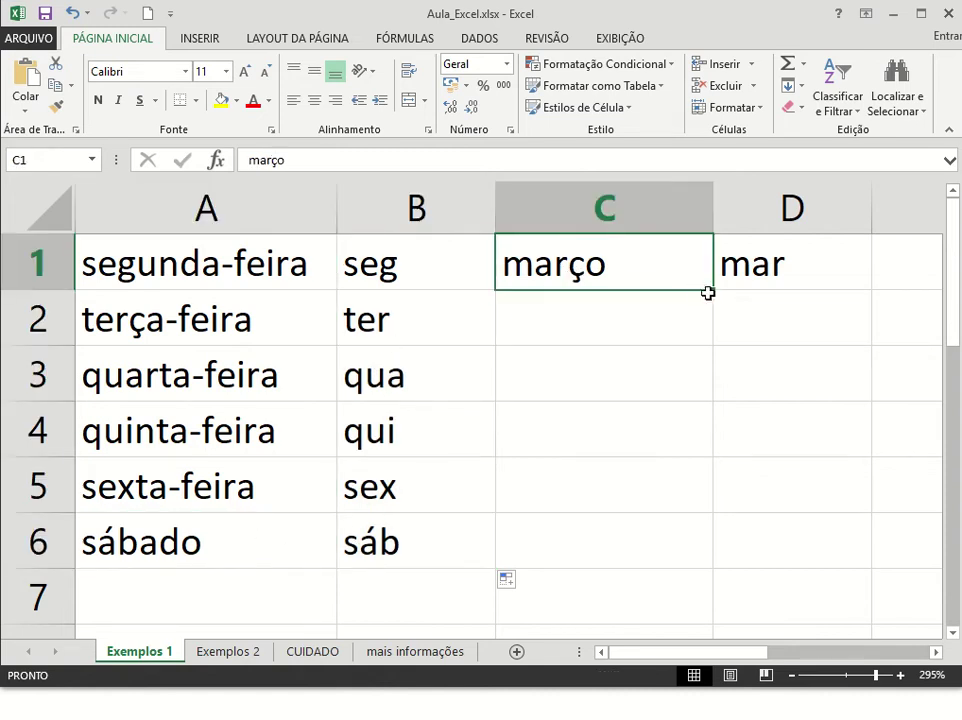
drag(715, 291, 687, 605)
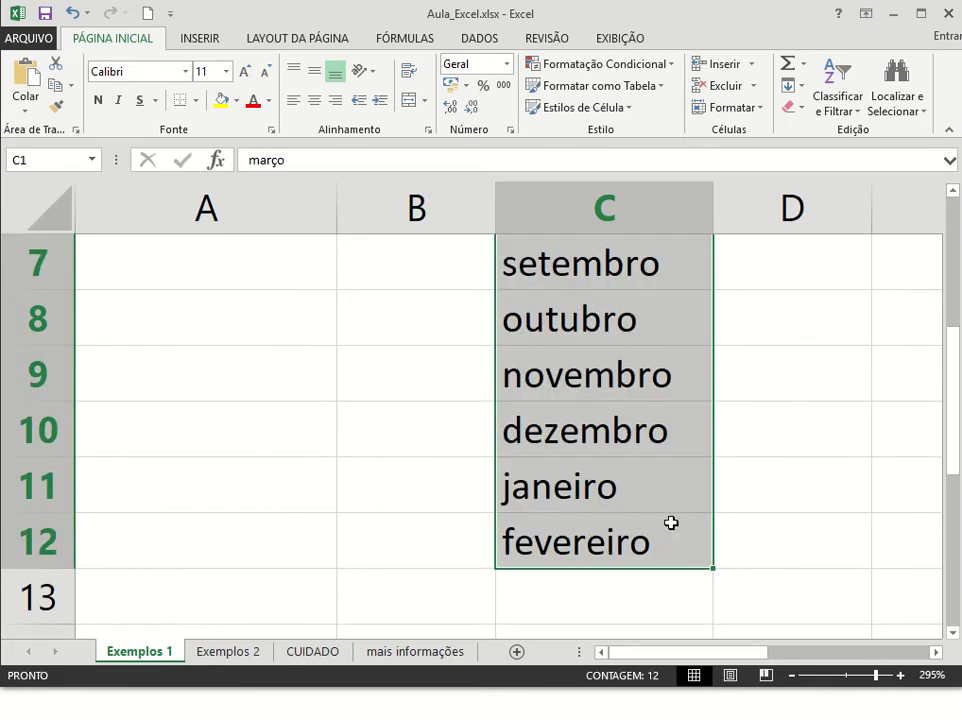
scroll(675, 500, up, 2)
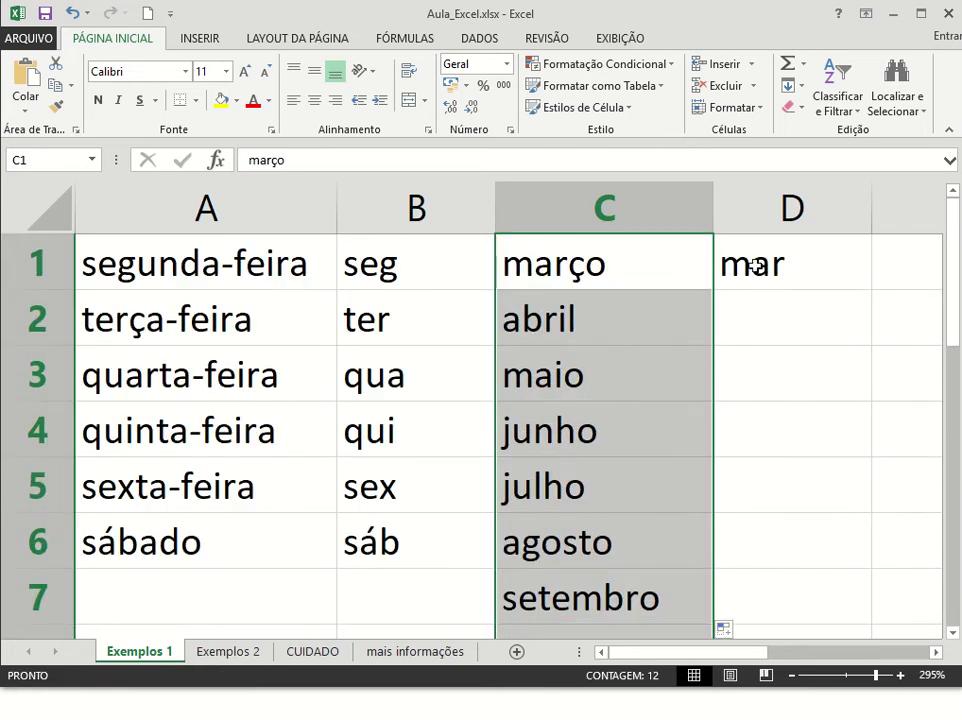
click(790, 266)
double_click(872, 291)
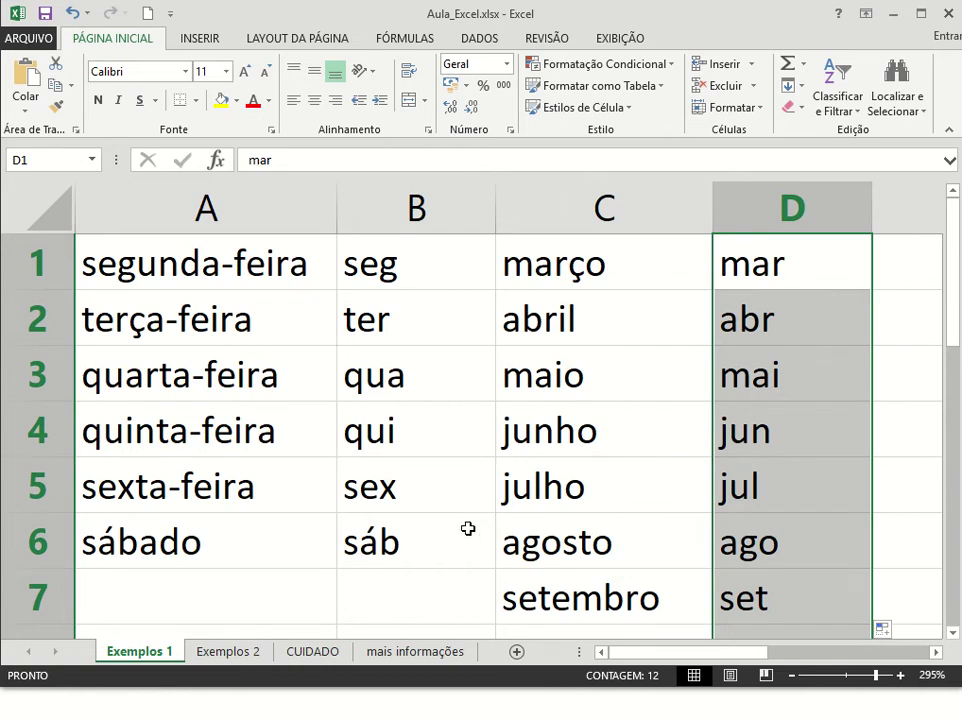
On the Exemplos 2 sheet, fill "oi" from A1 down to A6.
click(240, 655)
click(228, 283)
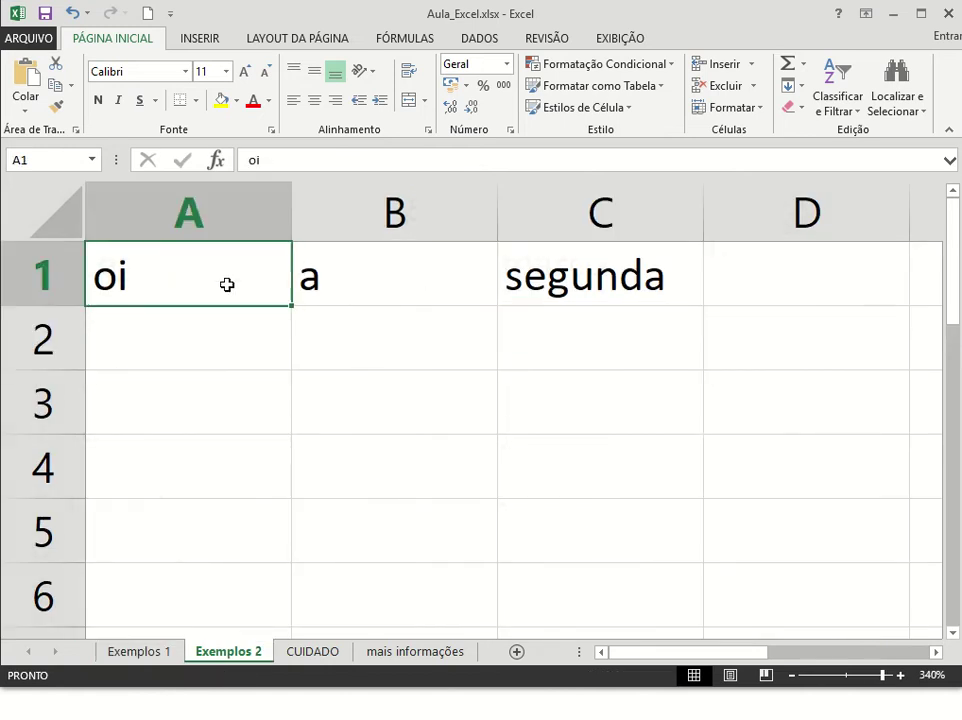
drag(291, 303, 272, 600)
click(205, 348)
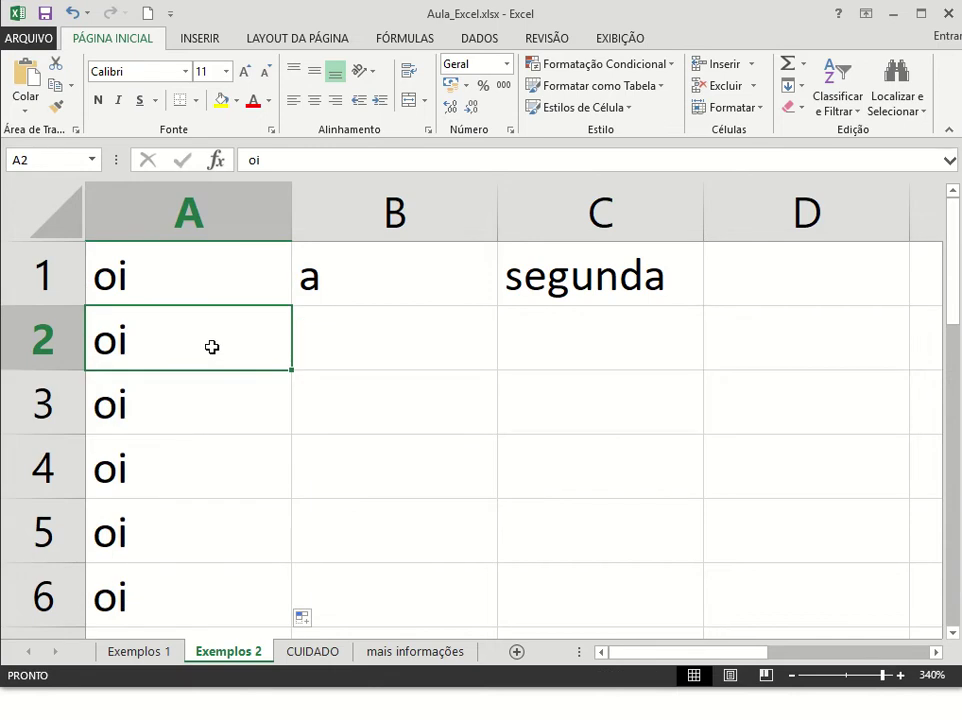
click(200, 277)
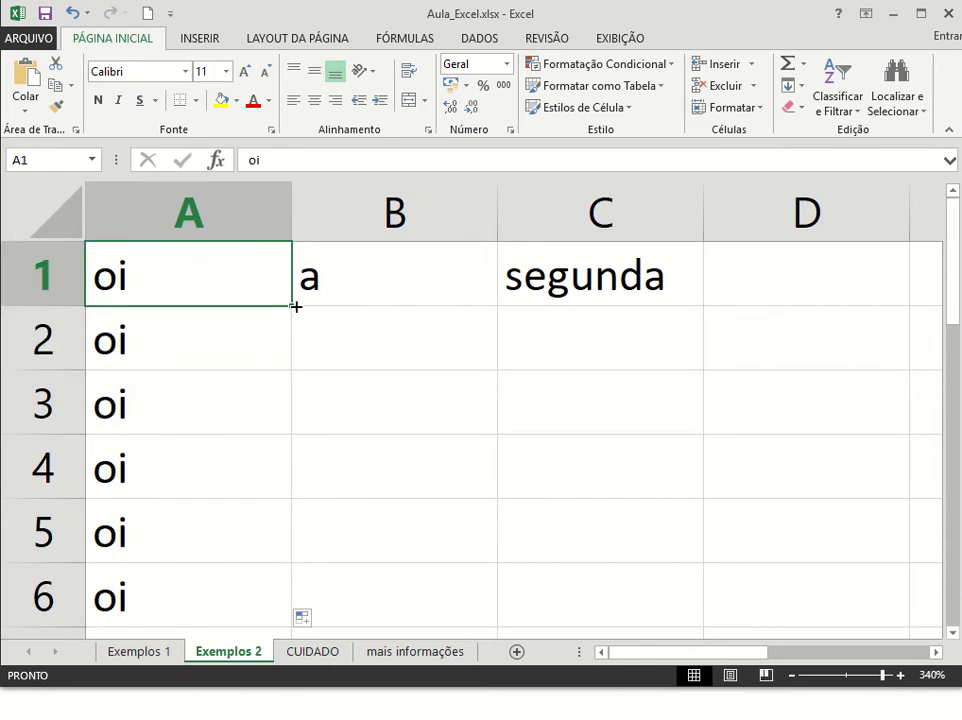
drag(293, 306, 270, 484)
key(ctrl+z)
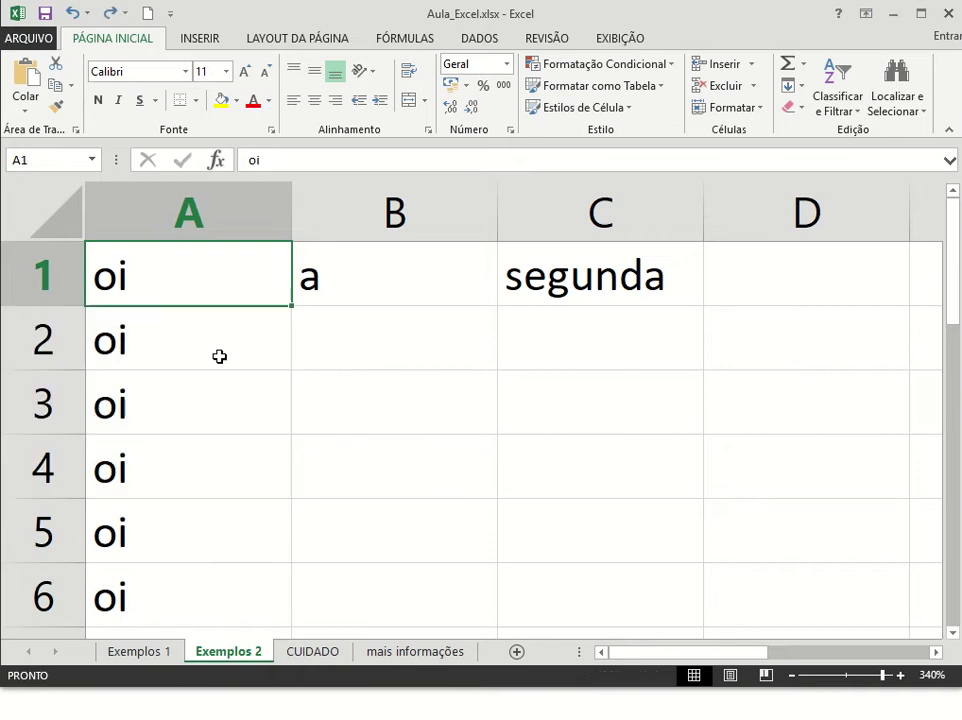
click(209, 329)
click(202, 393)
click(195, 457)
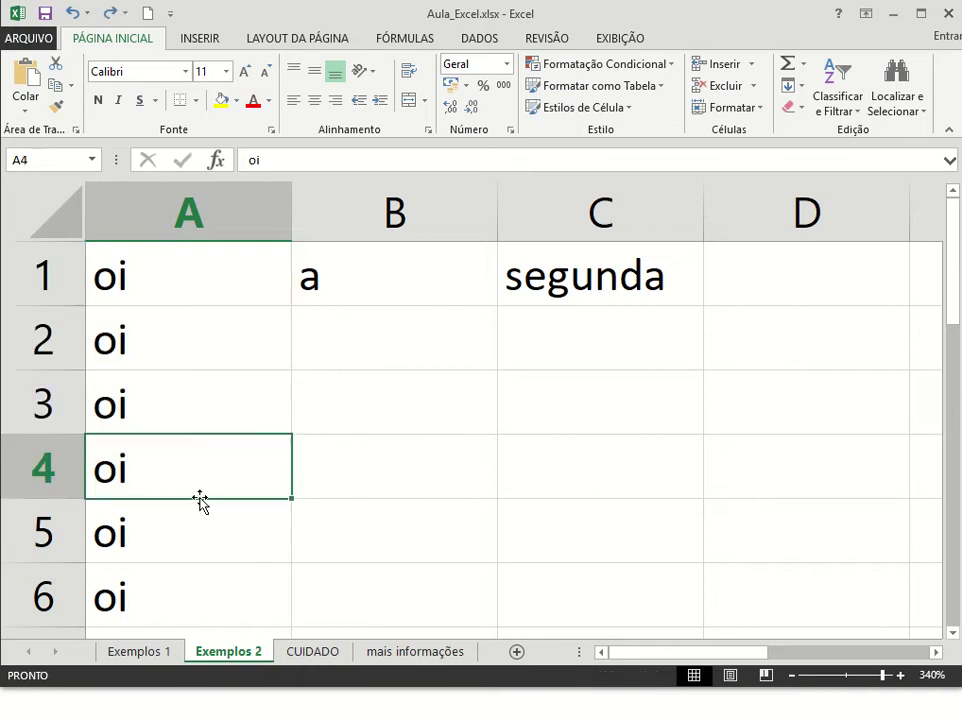
click(170, 333)
click(170, 395)
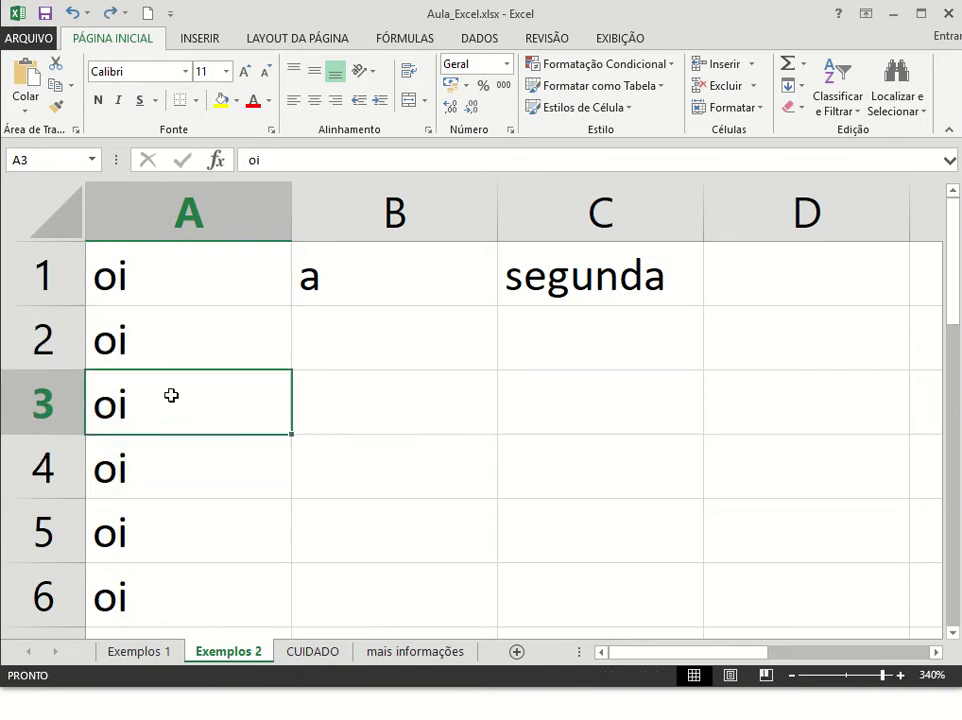
Fill the "a" from B1 down to B5 and give cell B1 a yellow background.
click(359, 281)
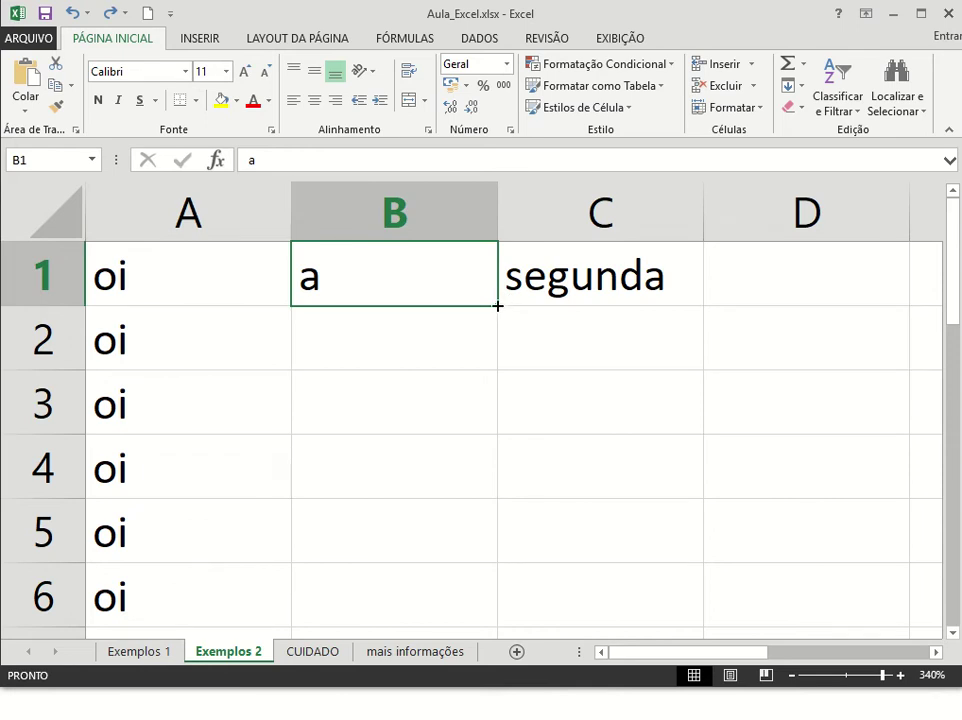
drag(498, 305, 478, 563)
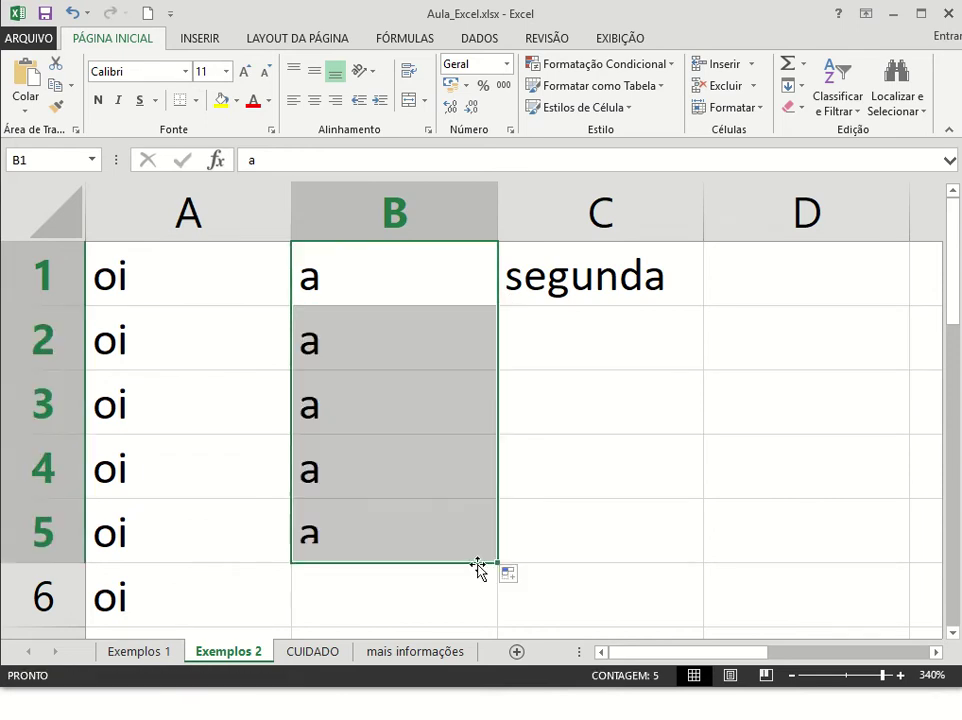
click(369, 297)
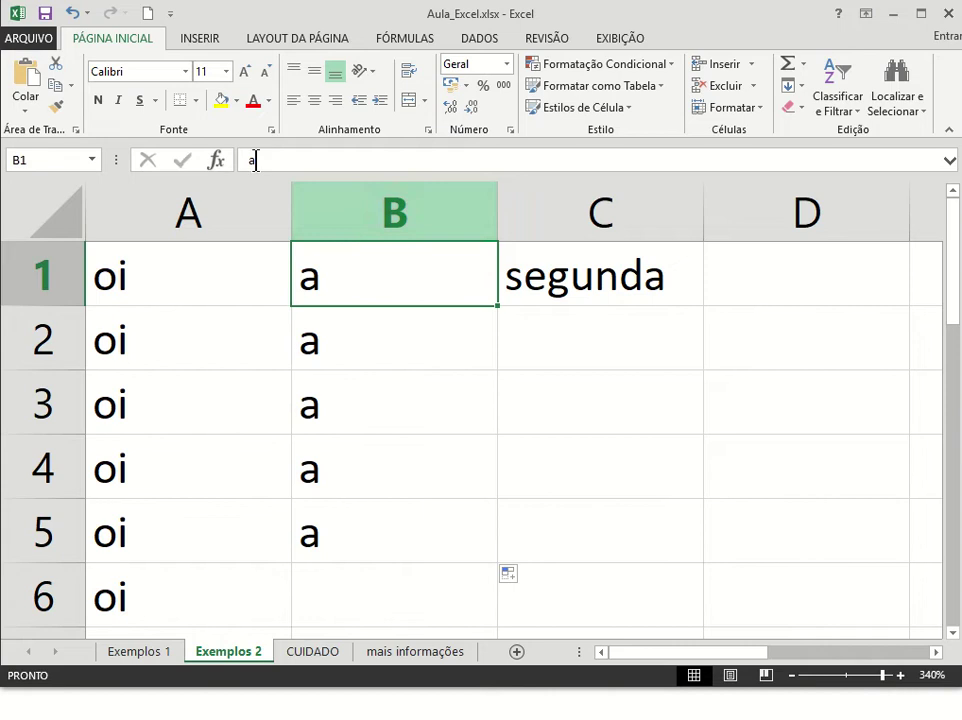
click(222, 102)
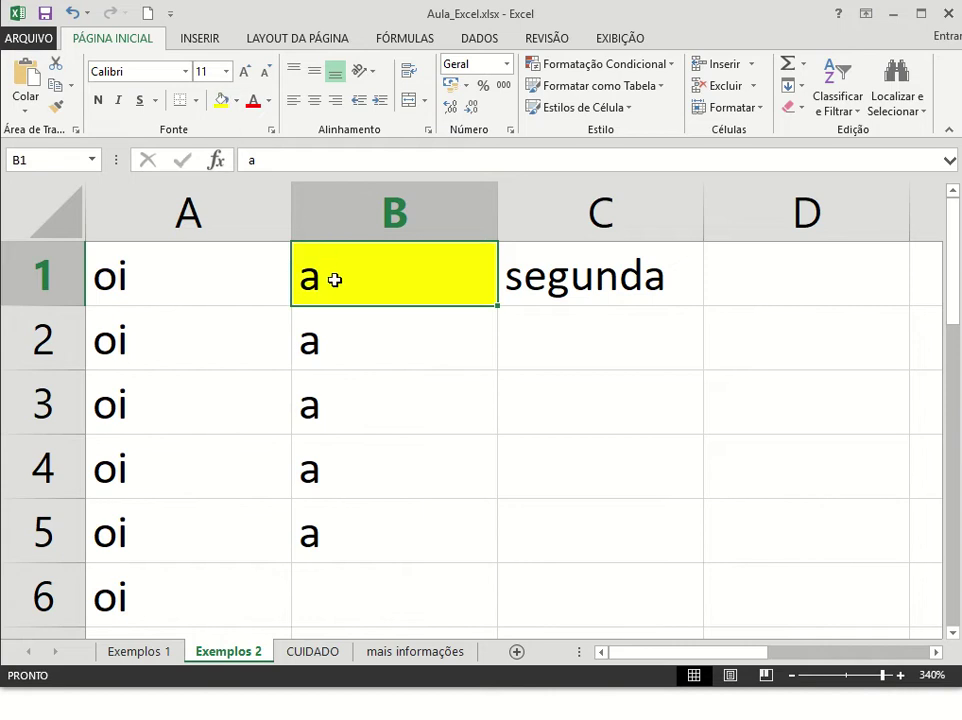
Fill "segunda" from C1 down to C4.
click(518, 280)
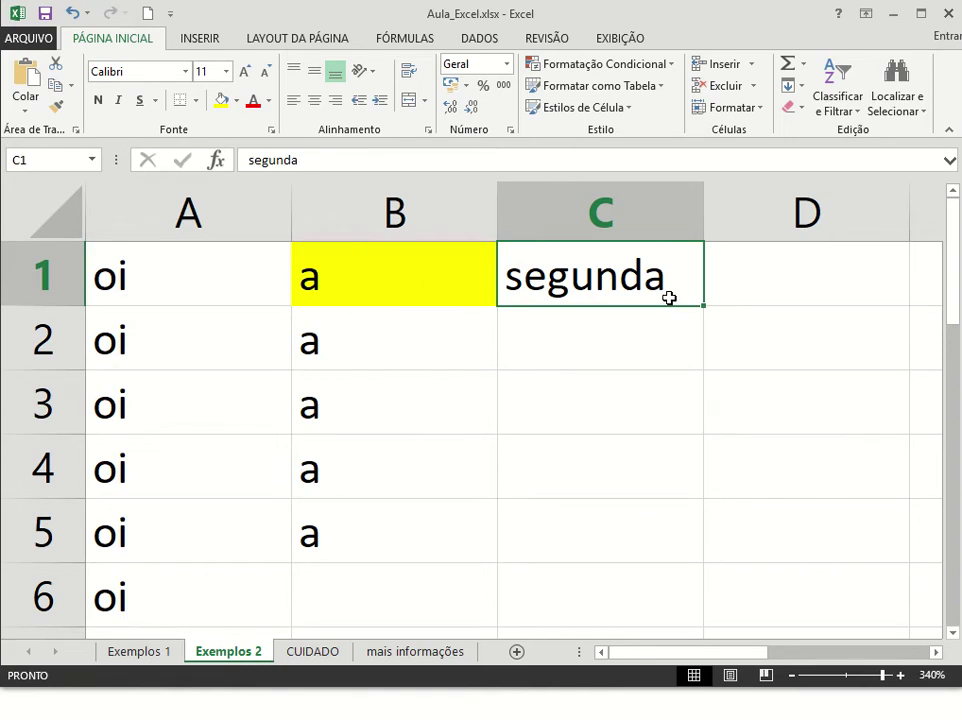
drag(704, 304, 702, 485)
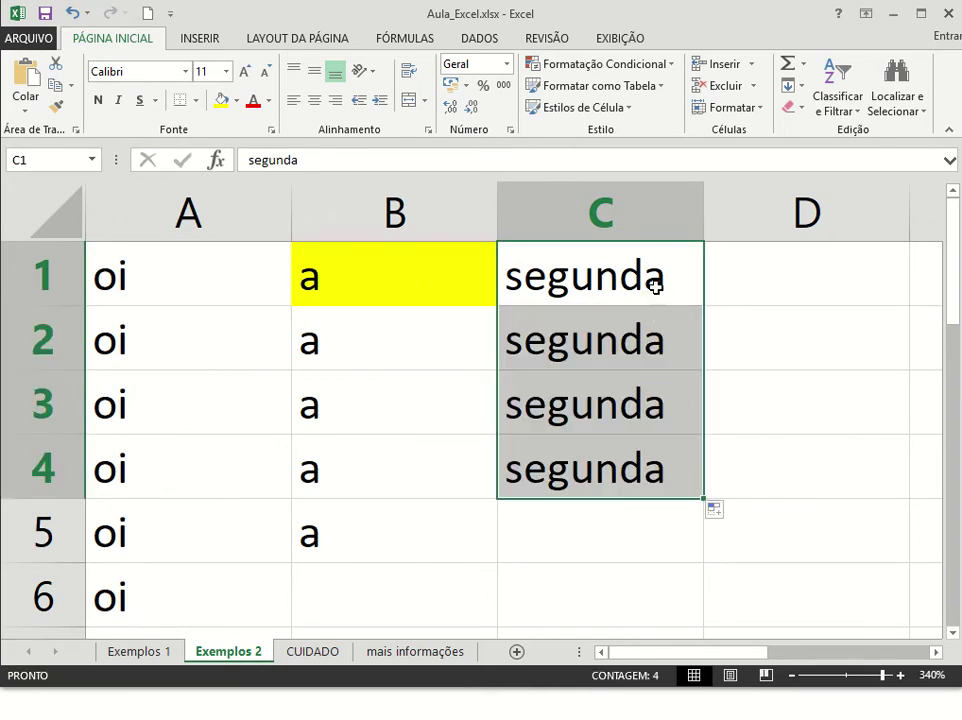
click(695, 291)
Enter "segunda-feira" in cell D1.
click(737, 277)
text(segu)
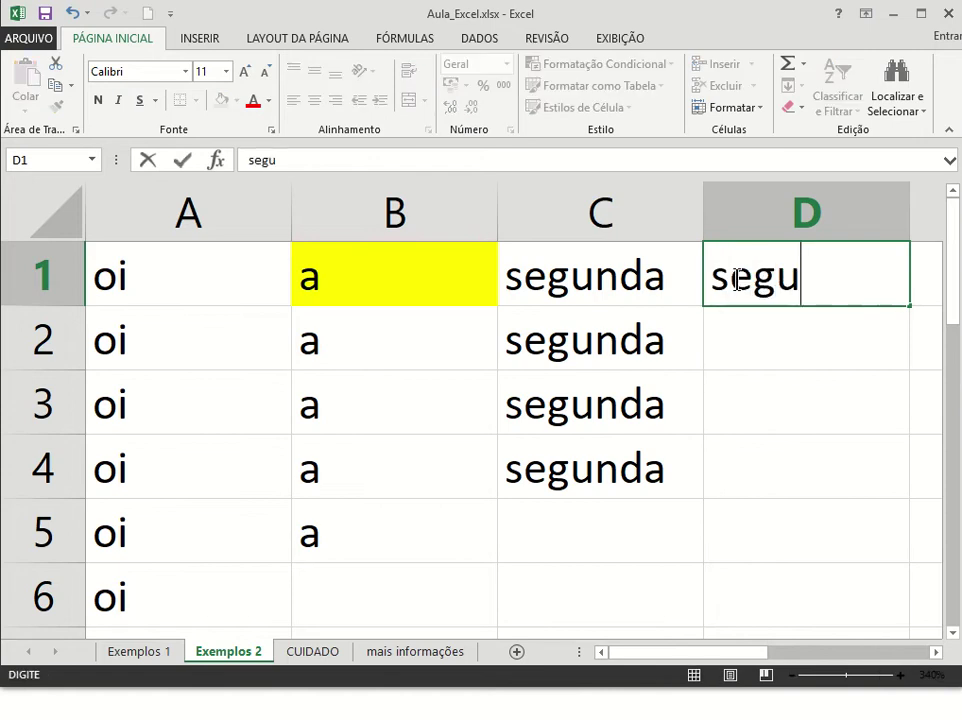
text(nda-feira)
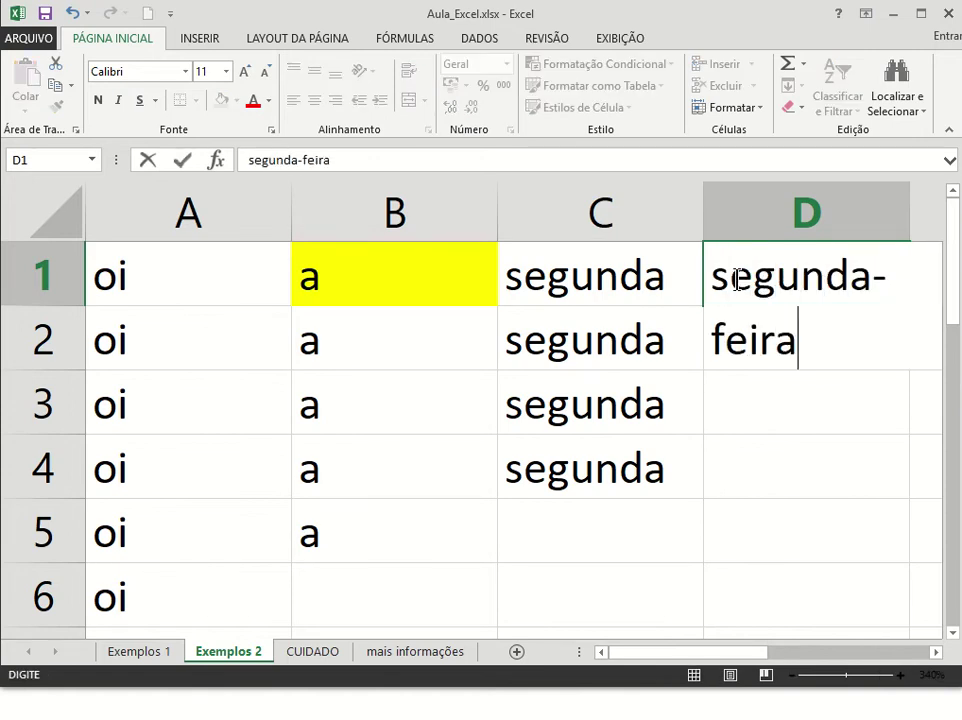
key(Return)
Narrow columns C and B, and autofill the weekdays from D1 down to D5.
drag(703, 204, 687, 204)
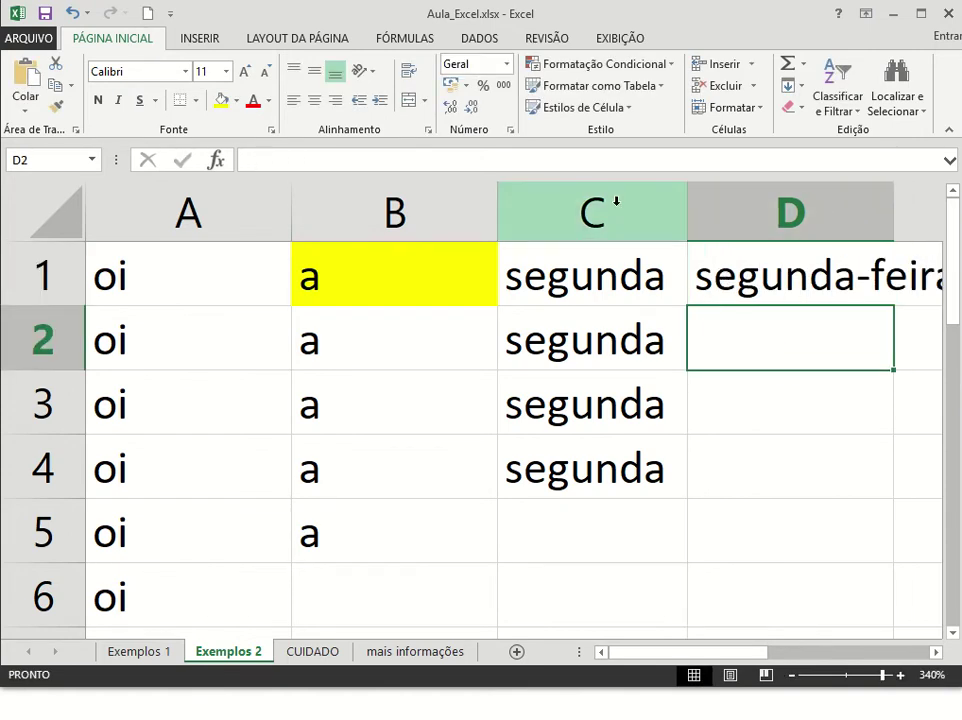
drag(497, 206, 365, 206)
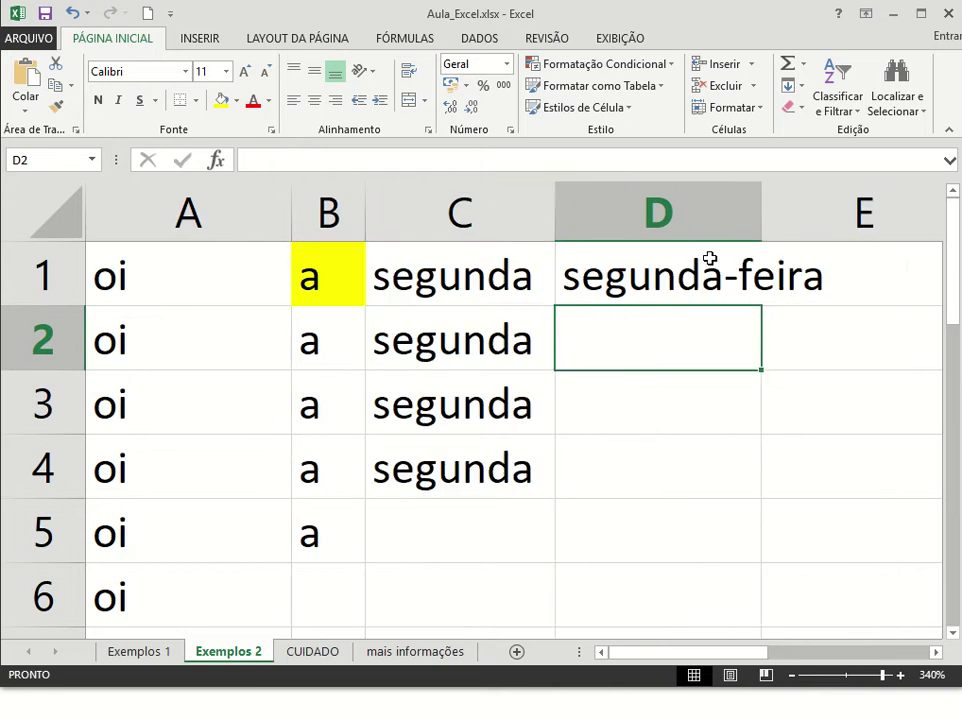
click(716, 273)
drag(761, 307, 762, 545)
Give cell C1 a light blue-gray background color.
click(492, 284)
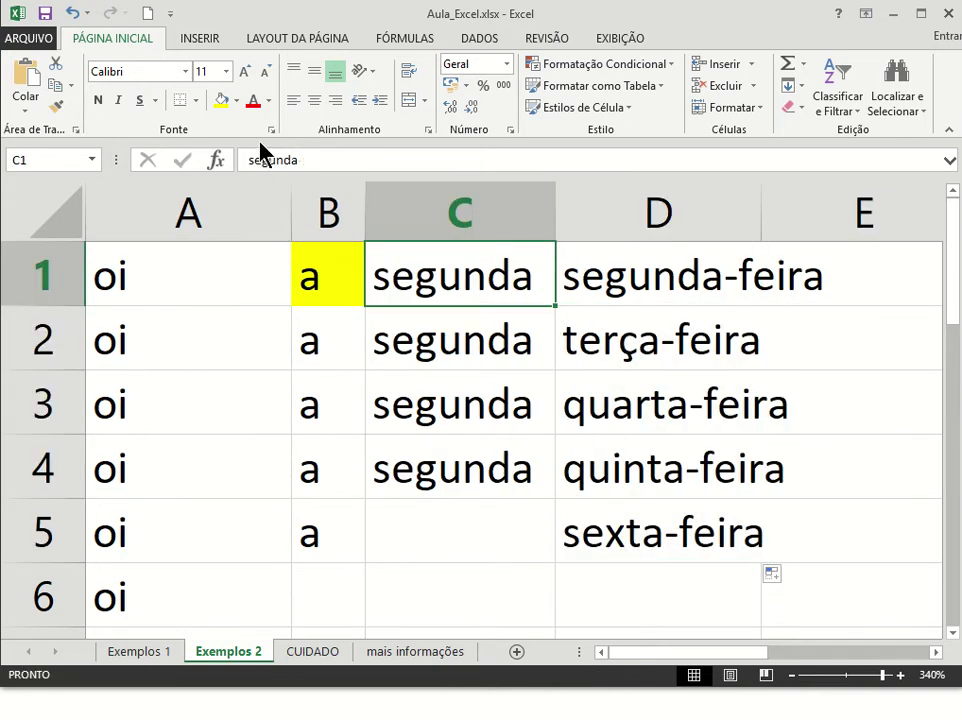
click(238, 102)
click(273, 182)
click(318, 272)
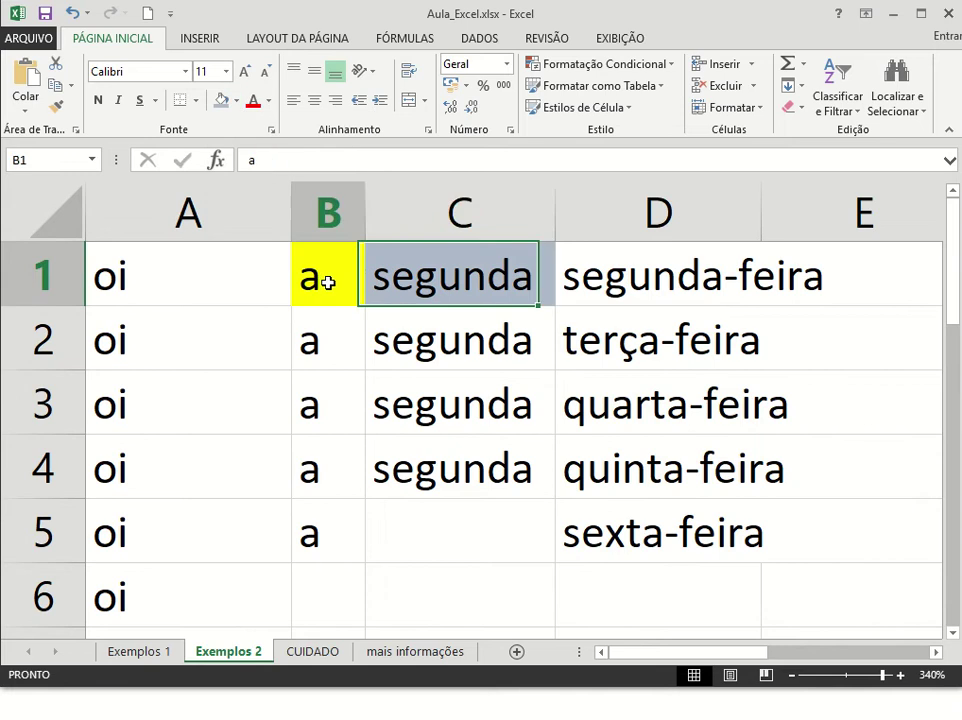
drag(318, 272, 408, 275)
click(431, 287)
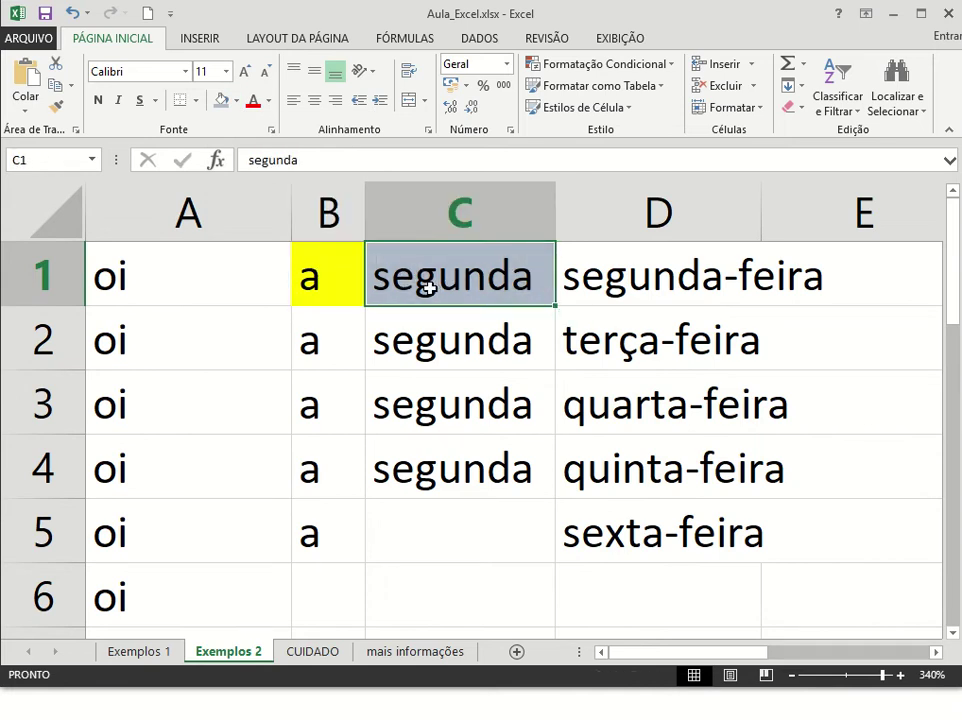
On the CUIDADO sheet, enter "oi" in cell B1.
click(320, 651)
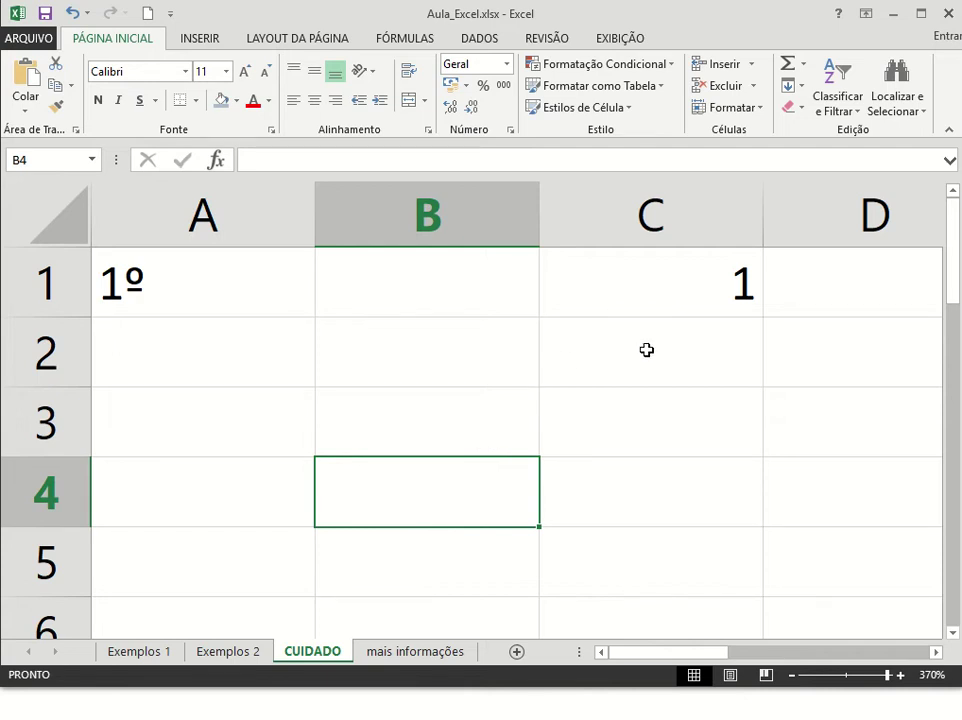
click(697, 296)
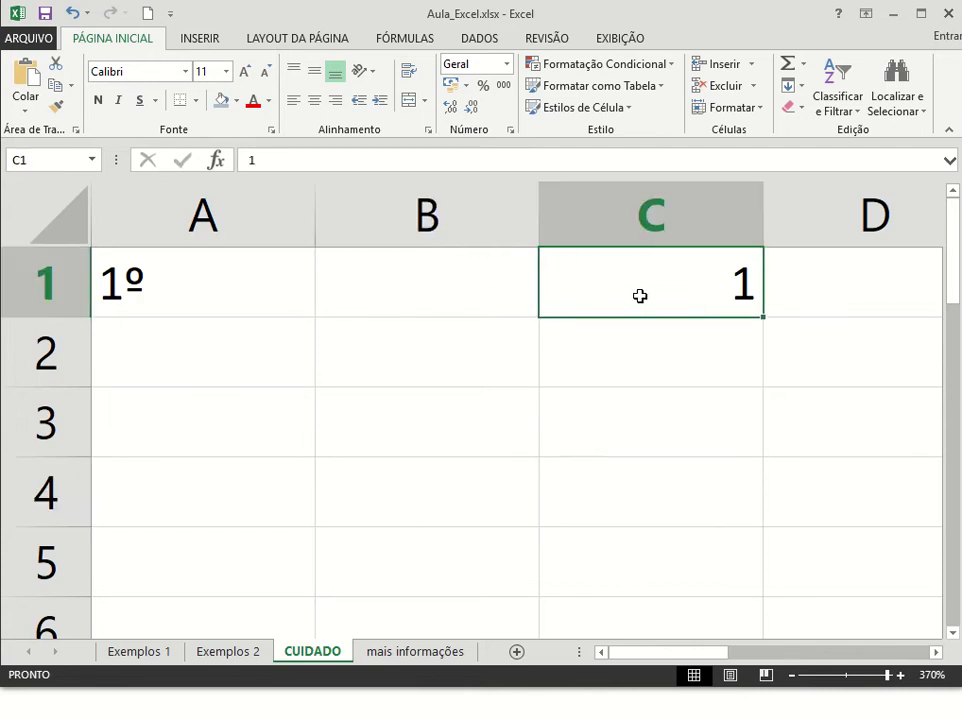
click(485, 288)
text(oi)
key(Return)
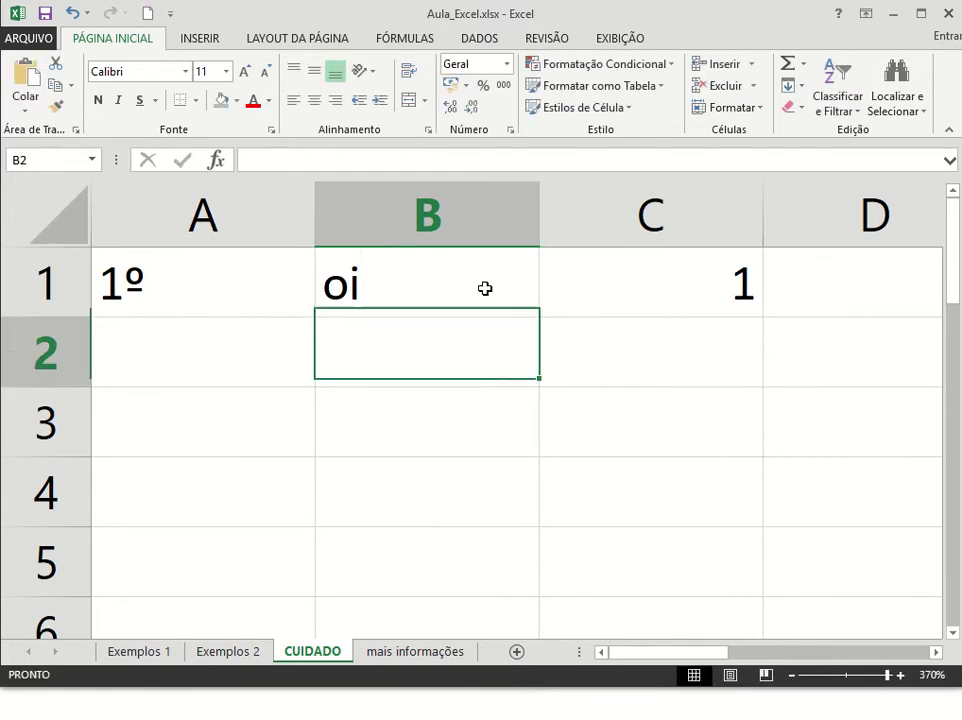
Fill "oi" from B1 down to B3 and the number 1 from C1 down to C4.
click(485, 288)
drag(538, 317, 551, 462)
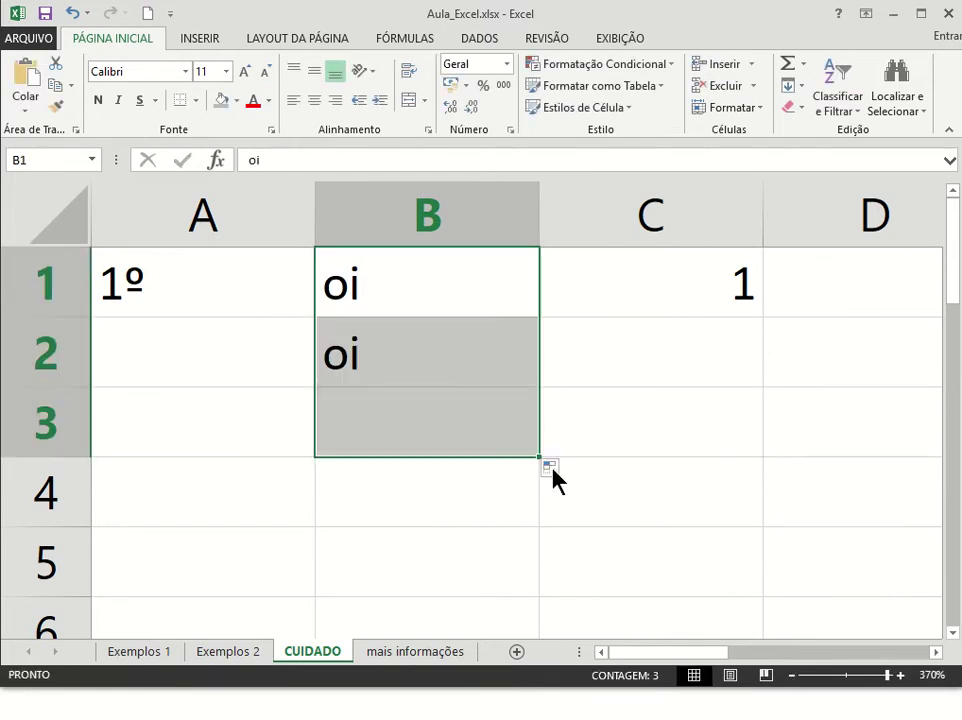
click(719, 292)
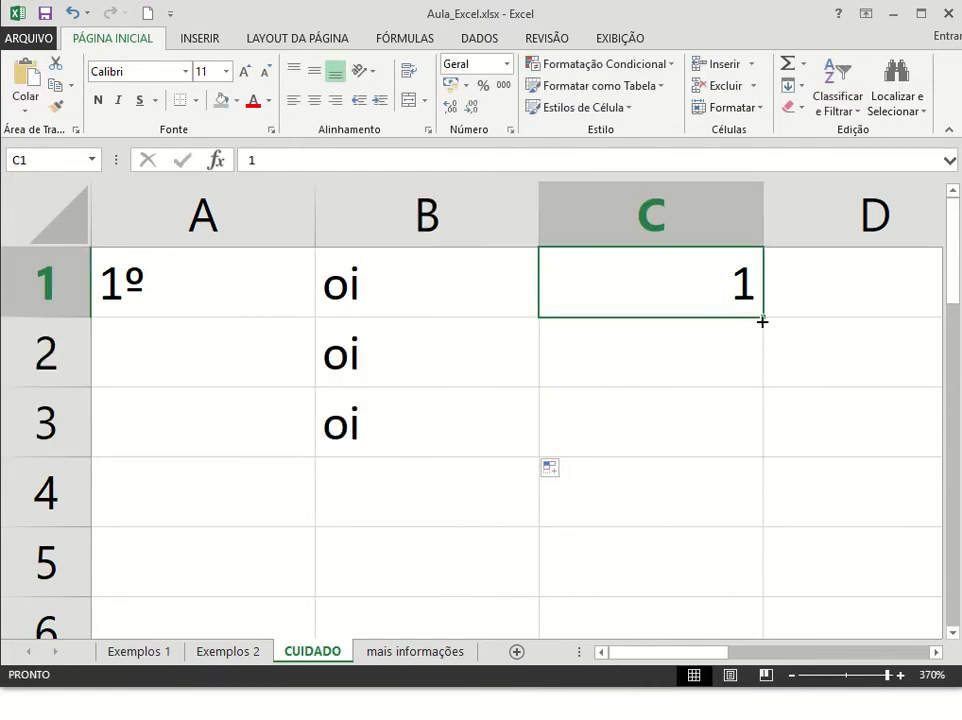
drag(762, 321, 775, 525)
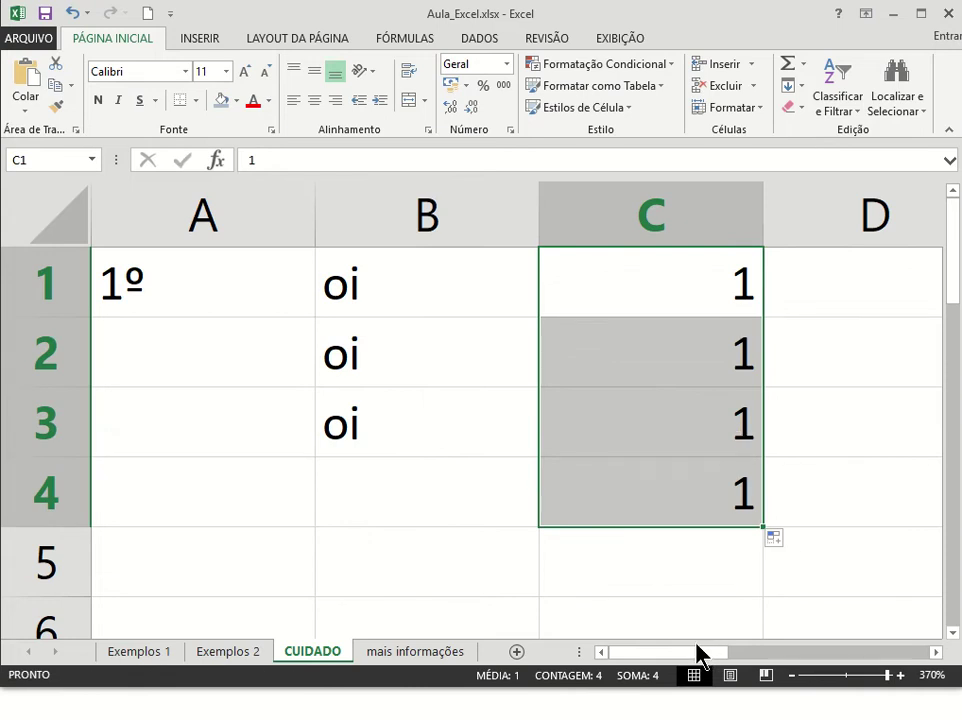
Give A1 a light blue-gray background and autofill its ordinal series down to 5º in A5.
click(270, 295)
click(222, 100)
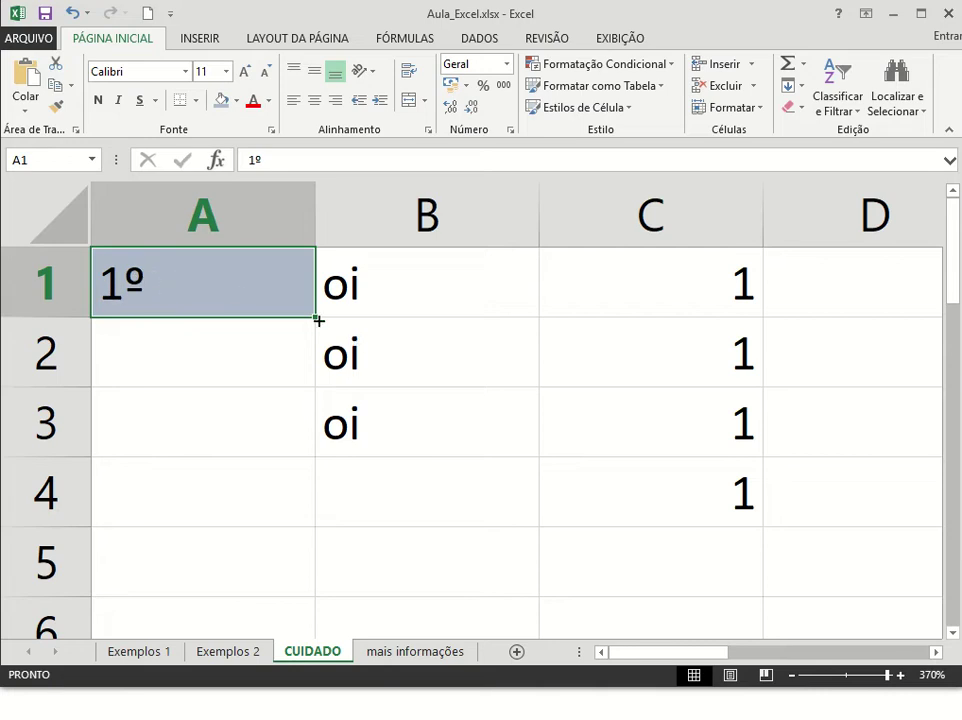
drag(318, 320, 313, 573)
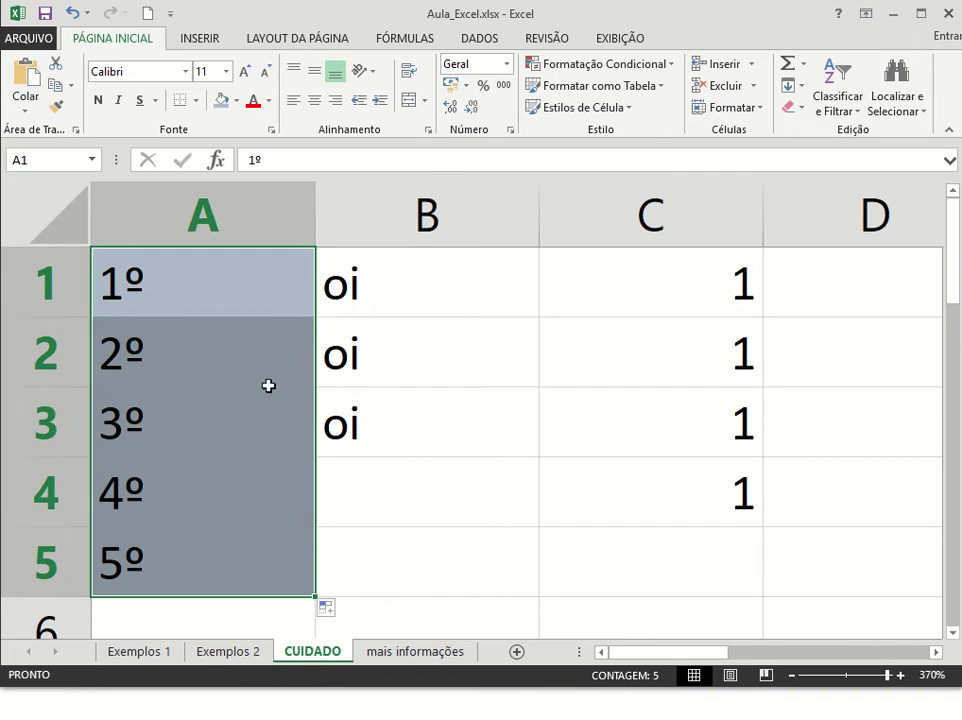
click(232, 286)
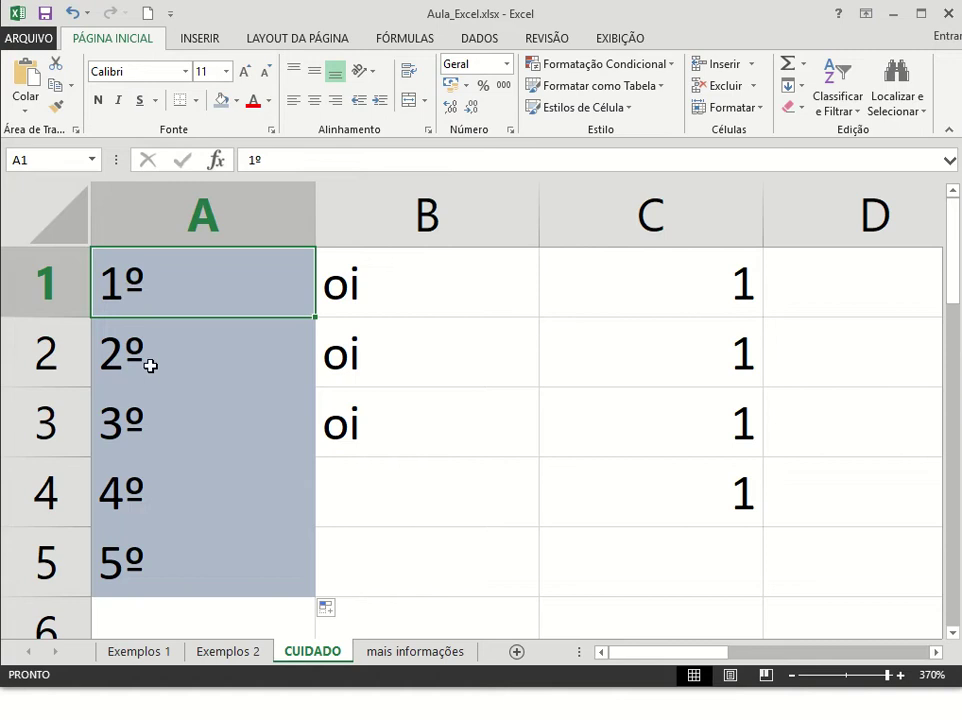
Replace the text in B1 with "primeiro" and fill it down to B3.
click(372, 287)
key(Delete)
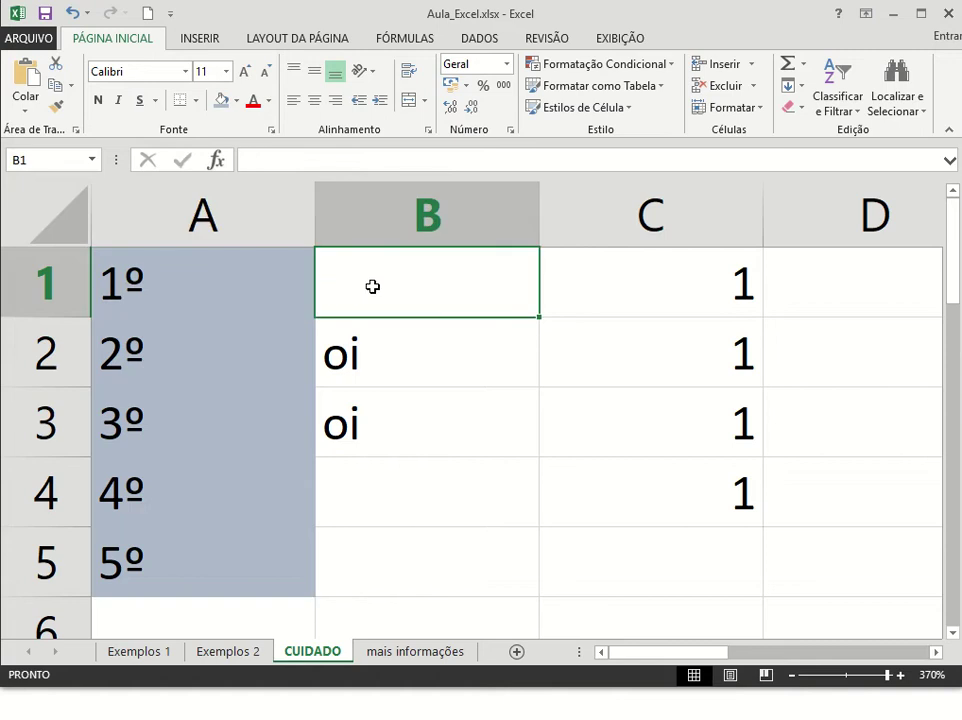
text(primeiro)
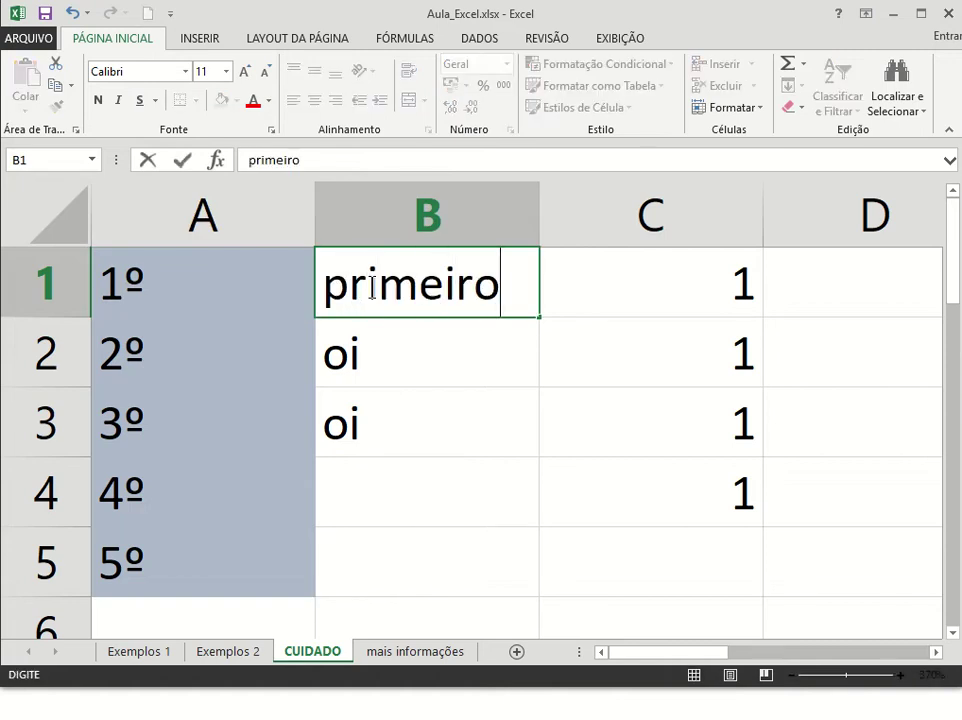
key(Return)
click(369, 285)
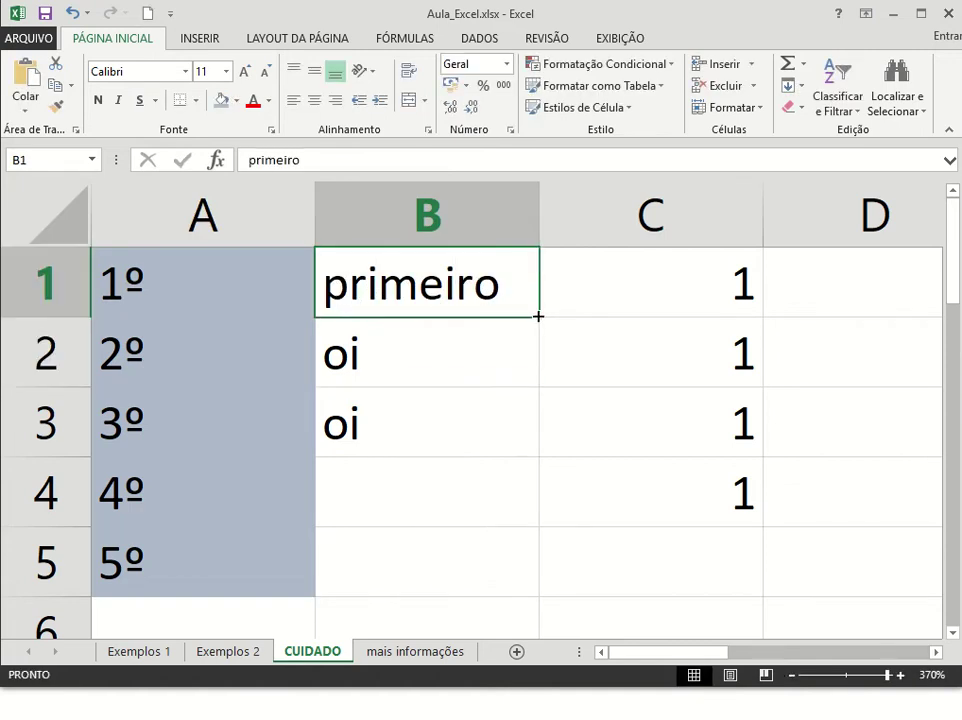
drag(537, 318, 548, 445)
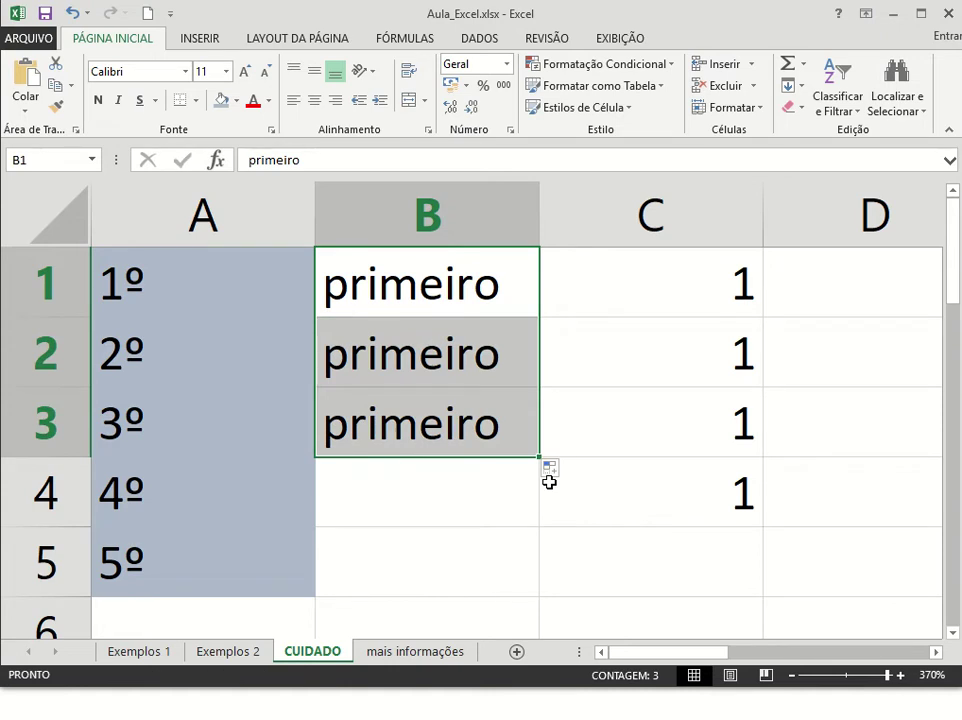
On the mais informações sheet, autofill the pair "segunda-feira" and "fev" in A1:A2 down to A6.
click(434, 652)
click(436, 452)
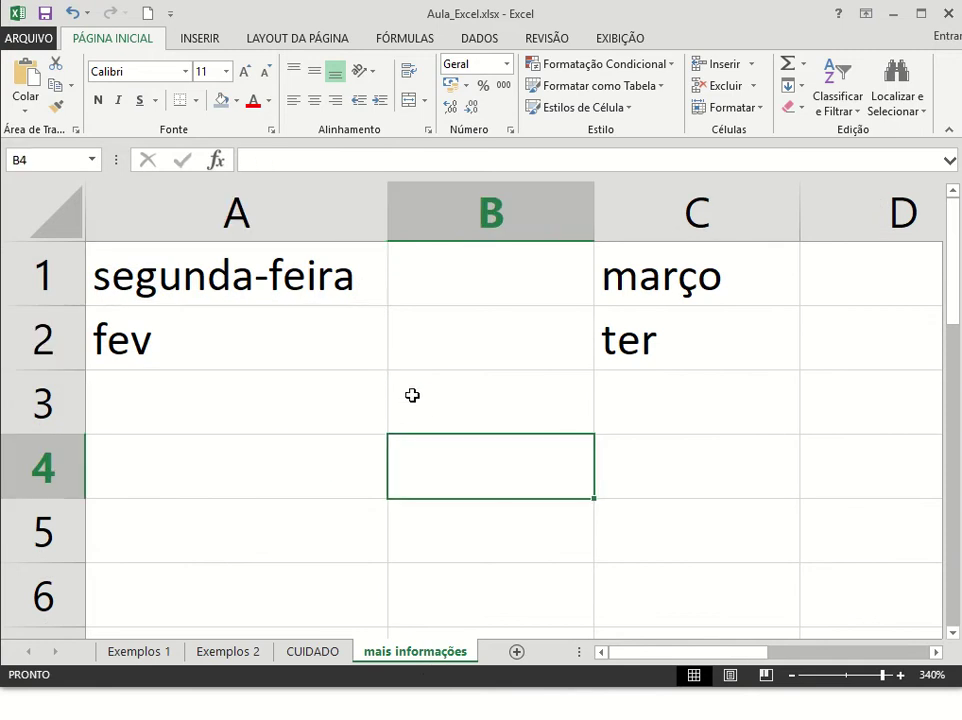
click(320, 282)
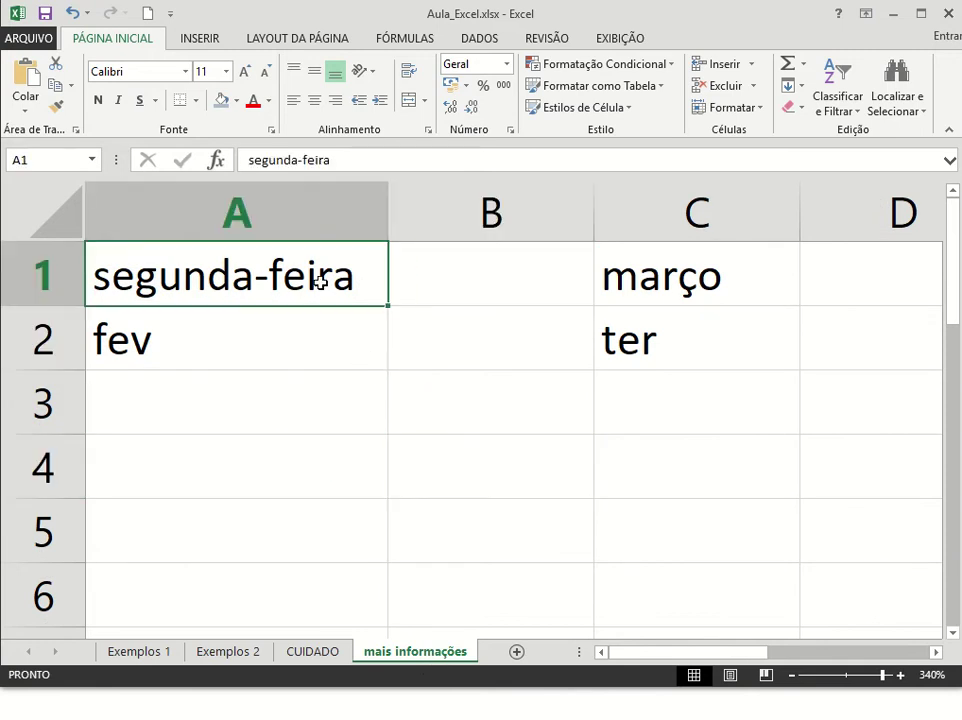
click(316, 327)
drag(333, 271, 354, 346)
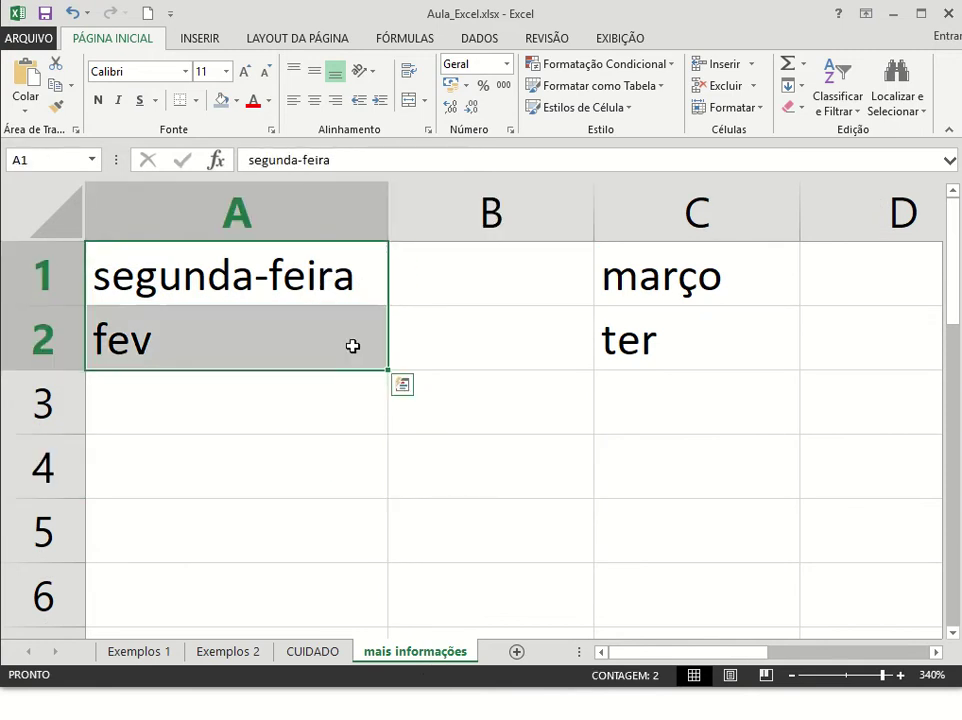
click(345, 277)
drag(333, 273, 340, 330)
drag(390, 367, 380, 616)
Examine how the weekdays and the abbreviated months alternate in column A, then compare them with the starting pair A1:A2.
click(257, 288)
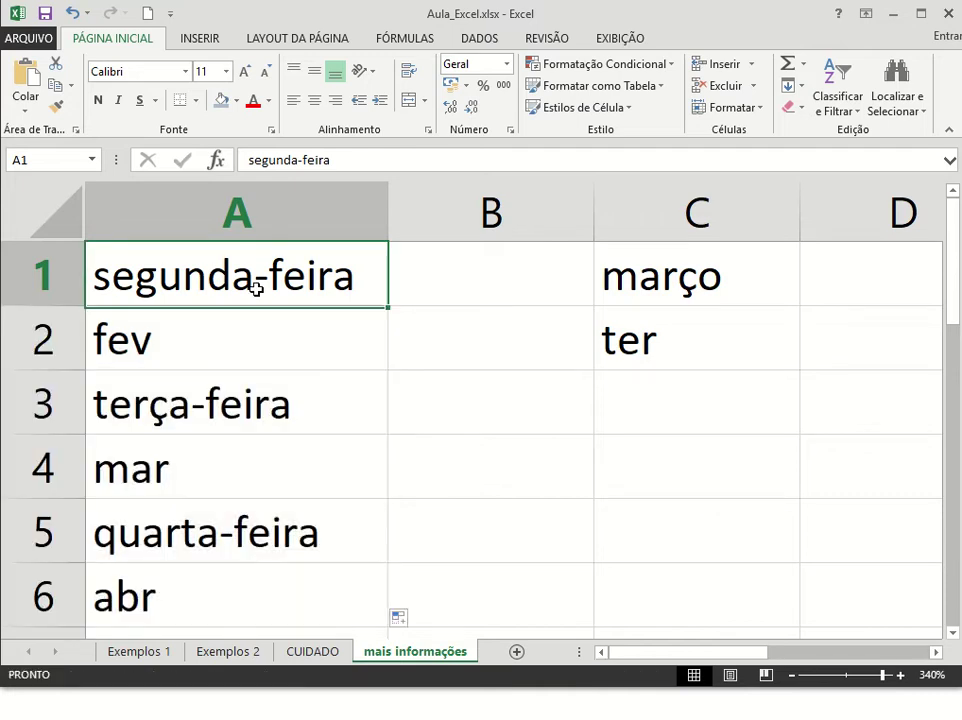
click(260, 405)
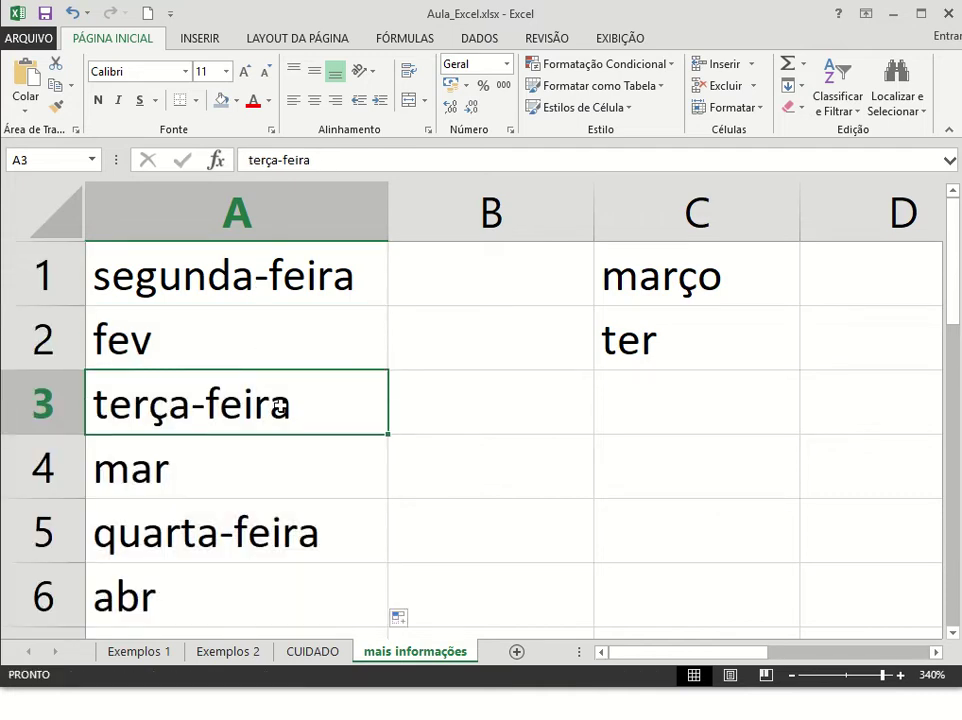
click(286, 522)
click(191, 332)
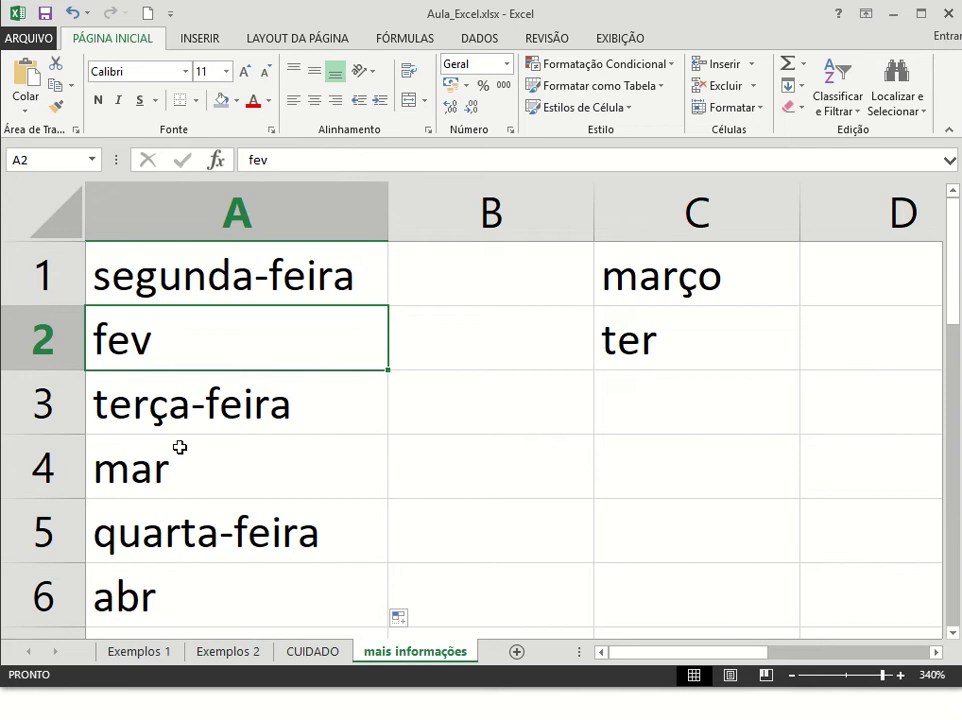
click(166, 472)
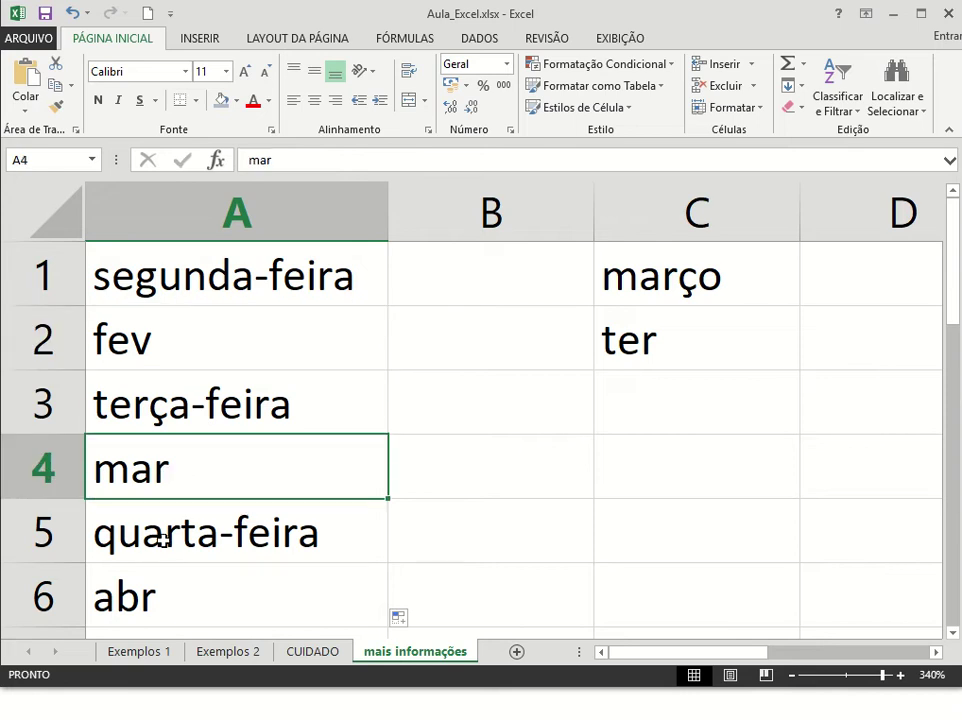
click(210, 598)
drag(331, 262, 332, 335)
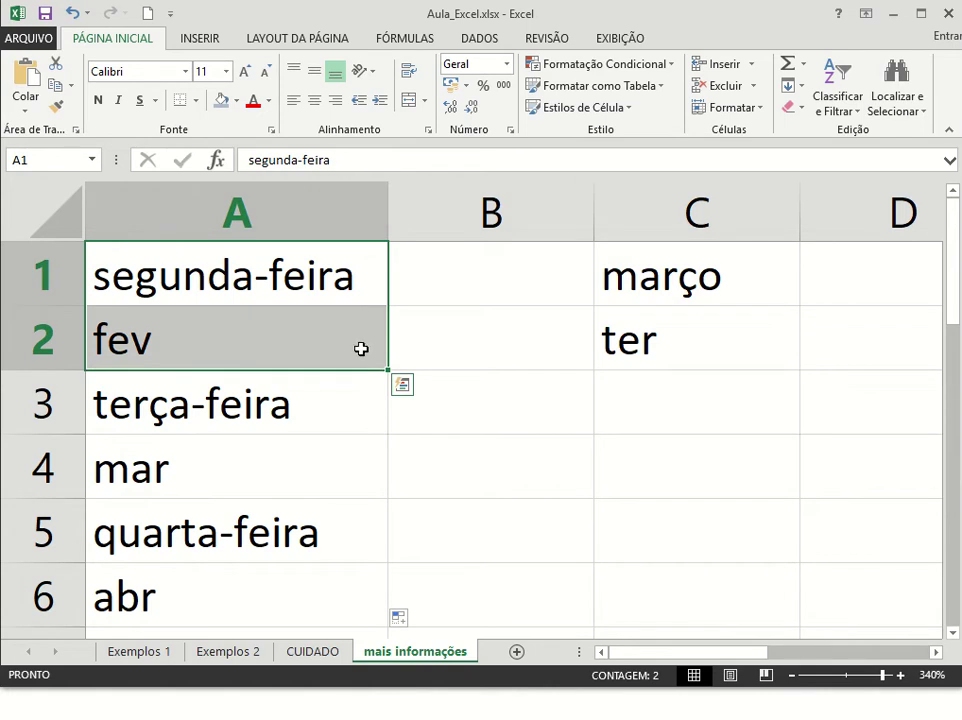
Enter "seg" in B1 and 1 in B2, and autofill the pair down to B6.
click(465, 284)
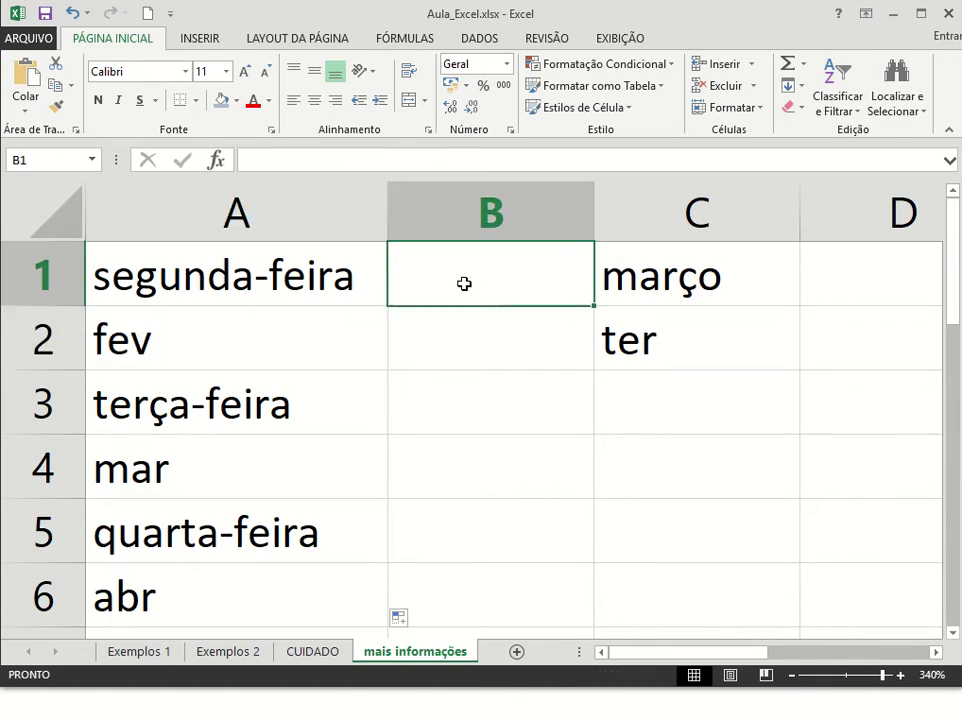
text(seg)
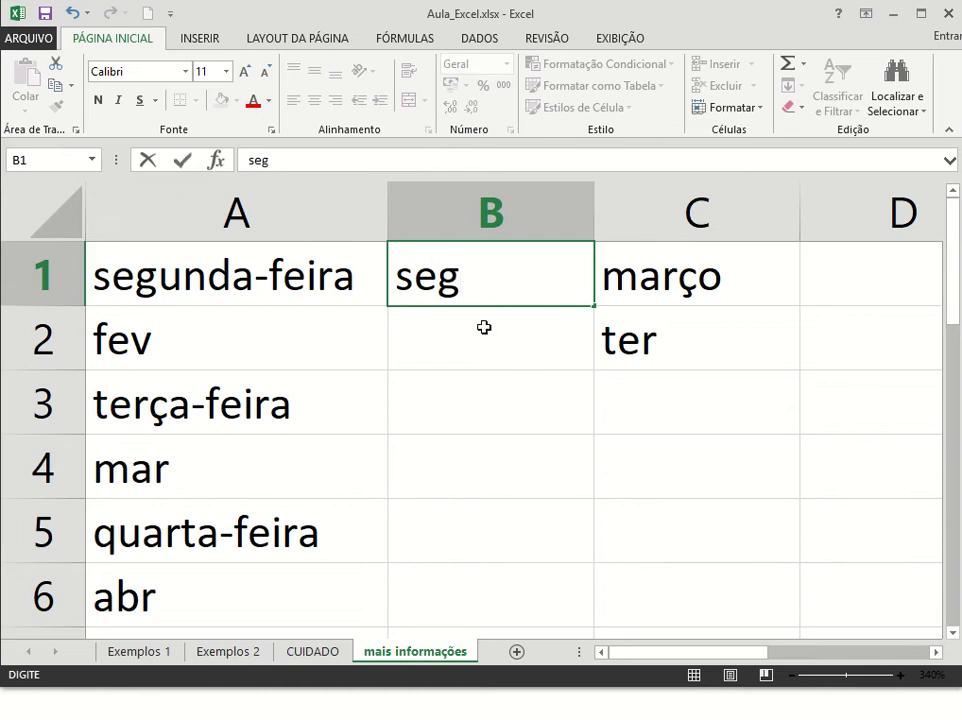
key(Return)
text(1)
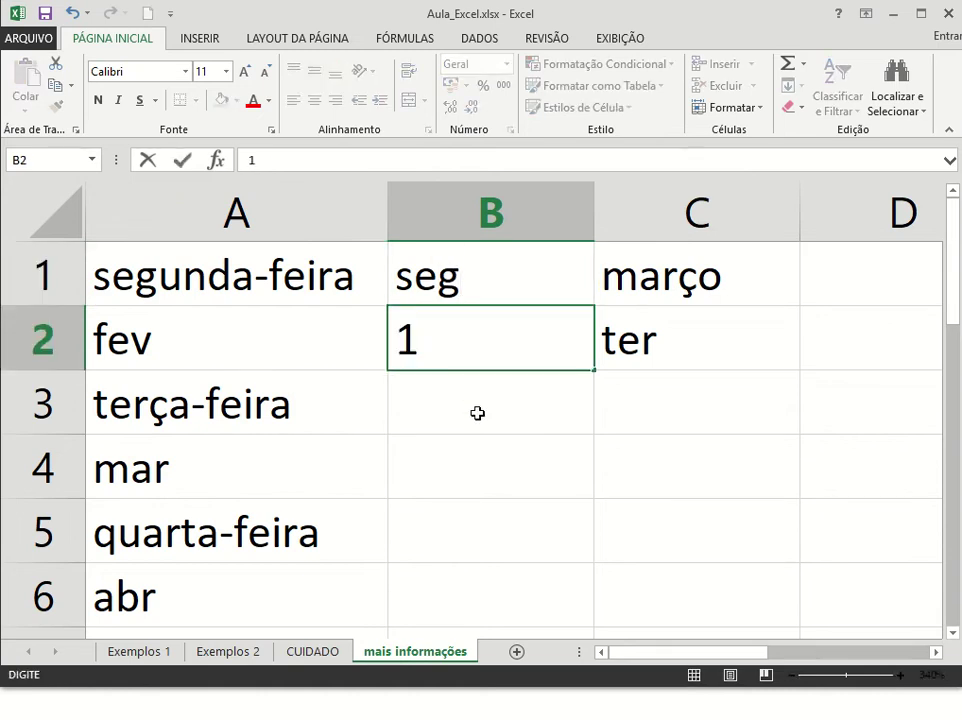
key(Return)
drag(503, 284, 503, 332)
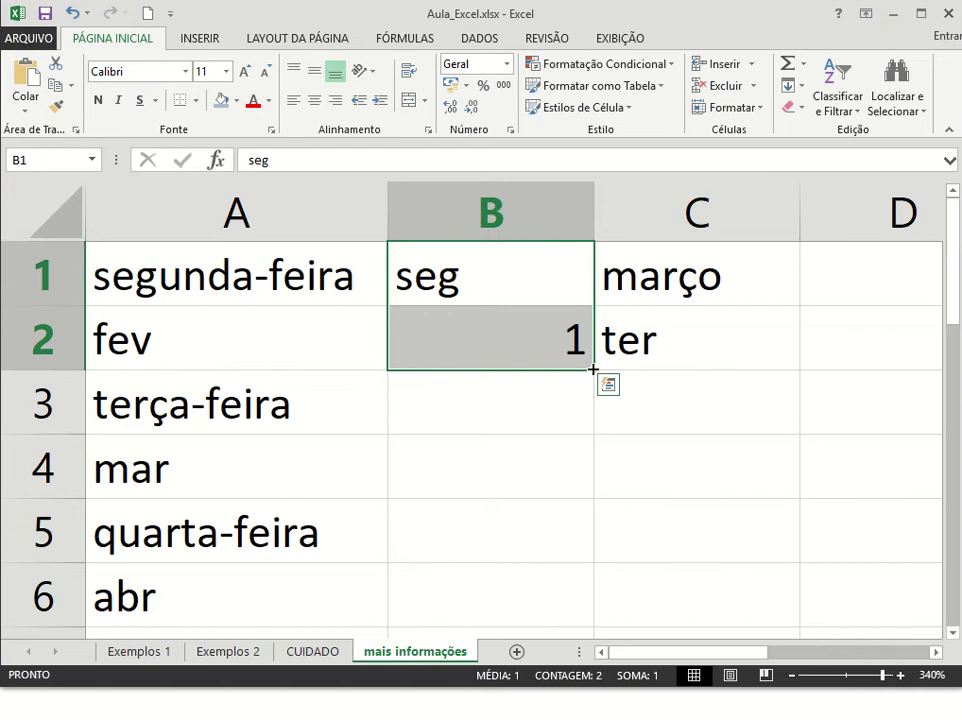
drag(593, 369, 585, 600)
Examine how the abbreviated weekdays and the numbers alternate in cells B1 to B6.
click(520, 279)
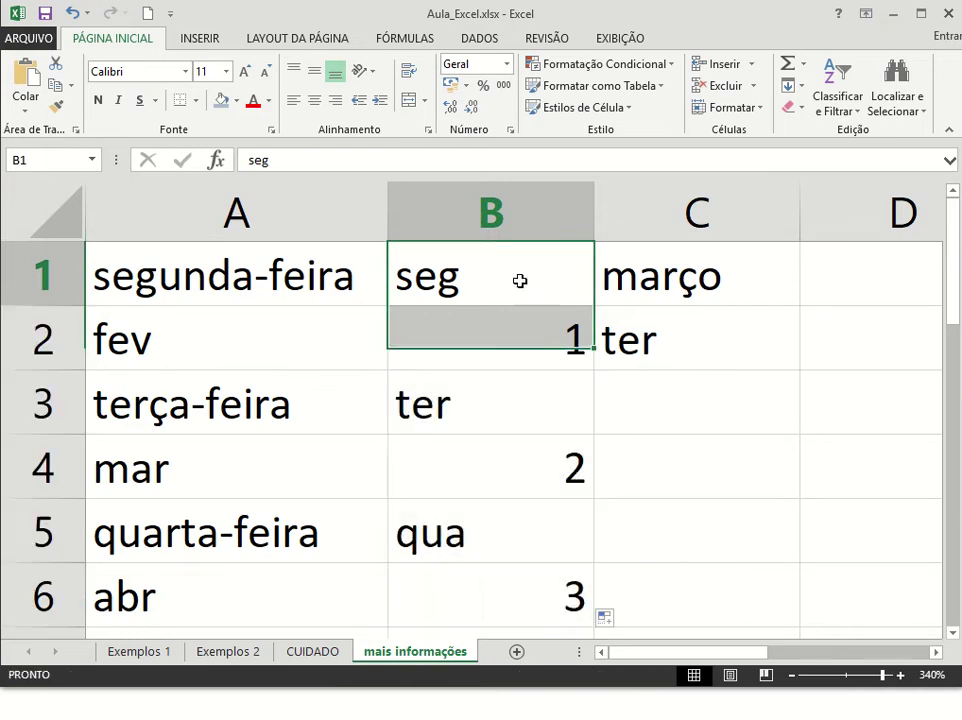
click(504, 412)
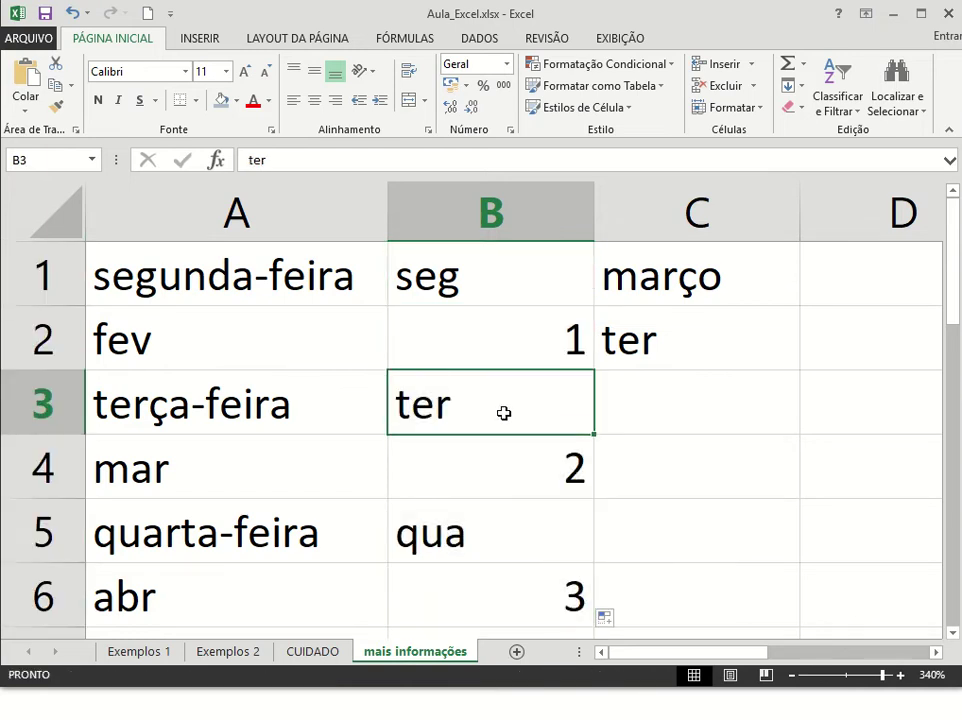
click(479, 541)
click(554, 339)
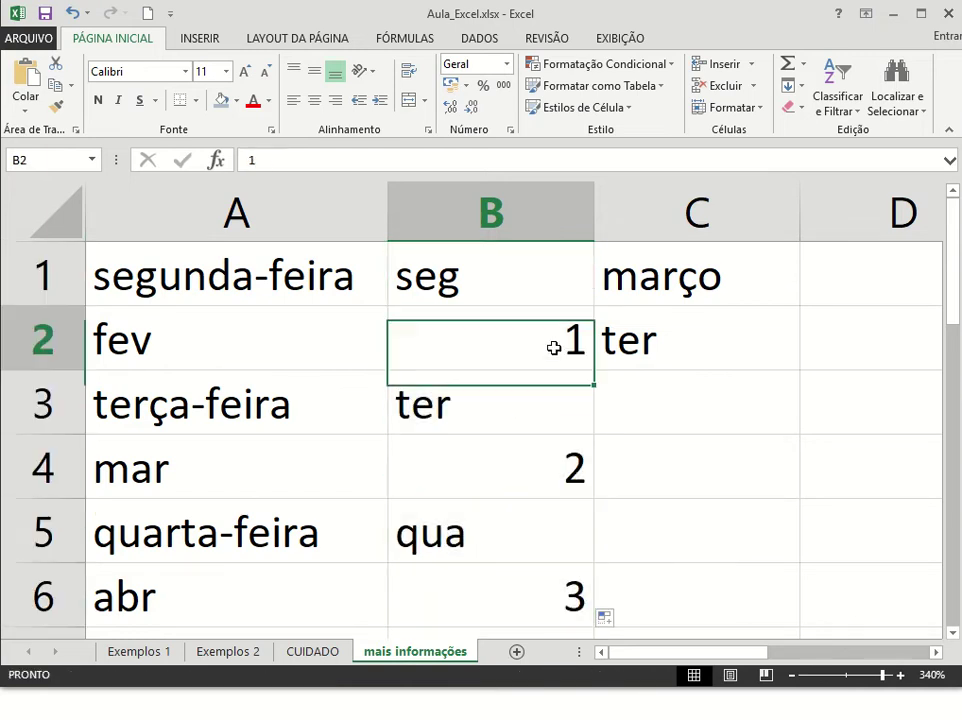
click(569, 462)
click(560, 586)
Clear cells B3 to B5 and fill only the number 1 from B2 down to B5.
drag(539, 428, 552, 552)
key(Delete)
drag(532, 278, 518, 327)
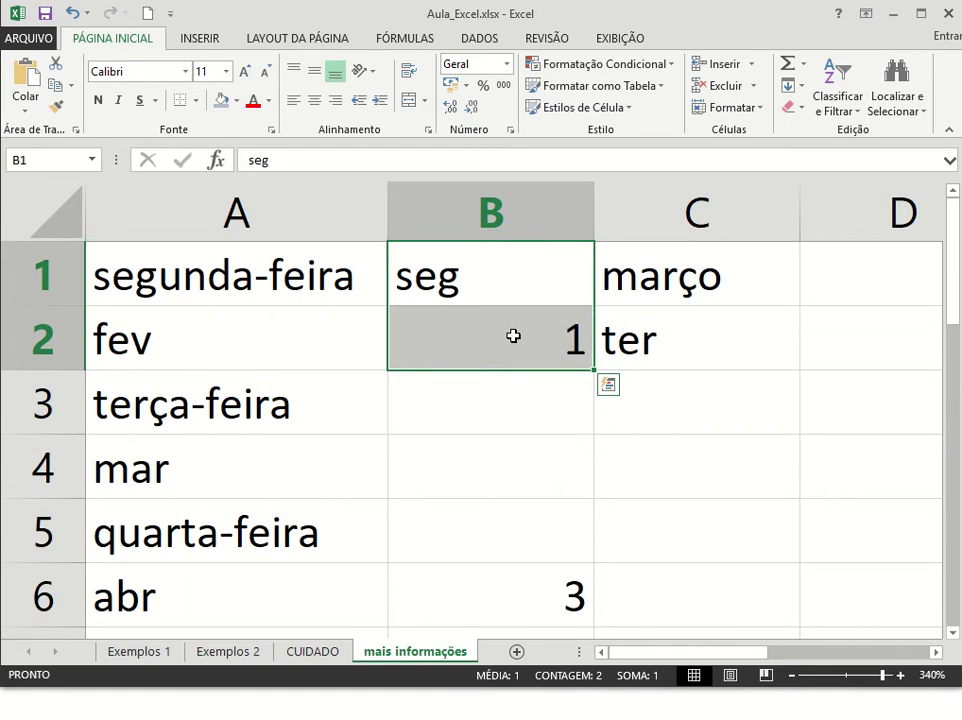
click(515, 332)
drag(595, 369, 601, 528)
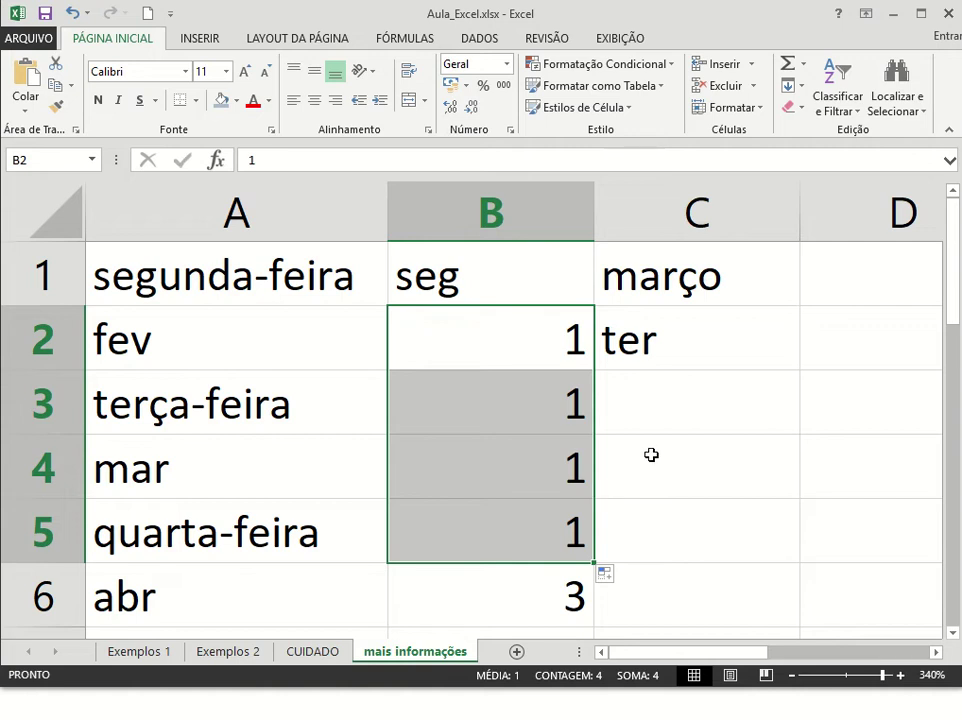
click(893, 15)
key(Right)
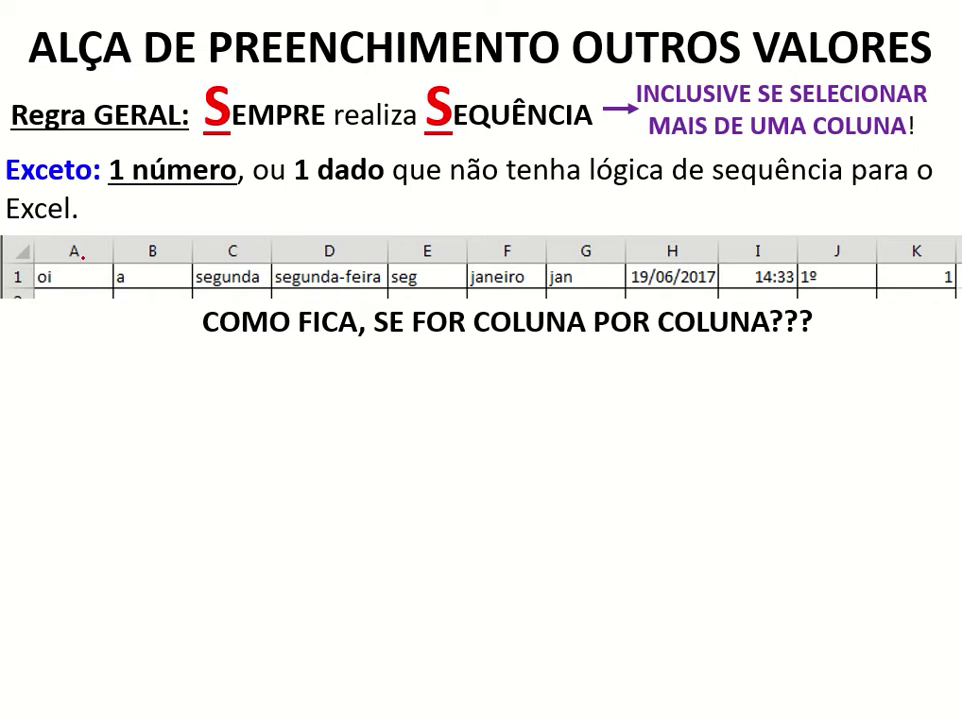
key(Right)
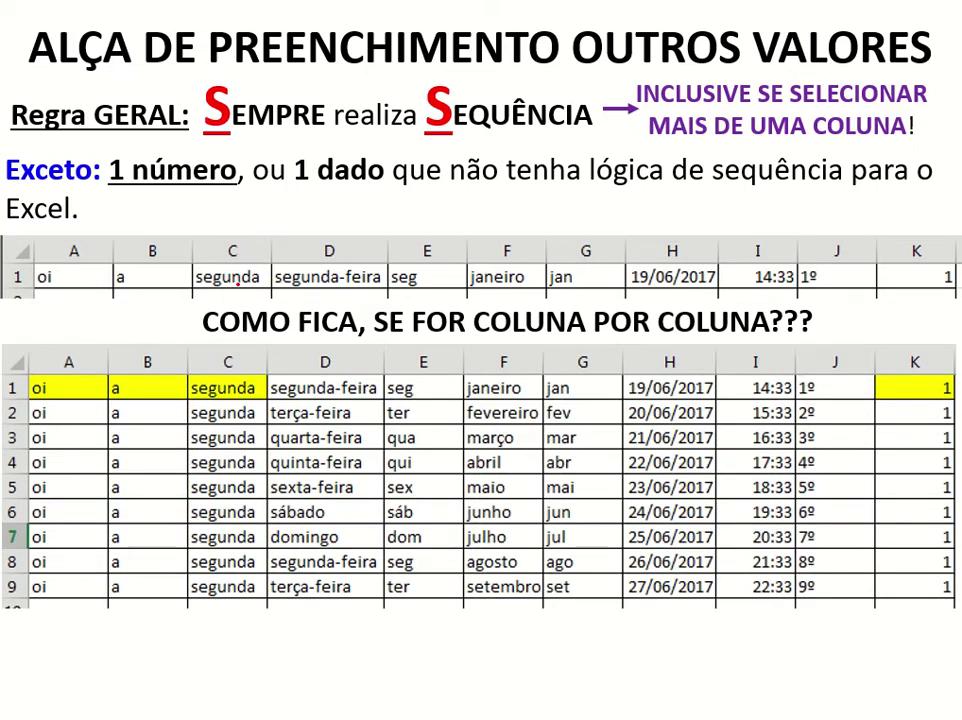
mouse_move(228, 360)
mouse_down()
mouse_move(150, 322)
mouse_move(15, 420)
mouse_move(270, 395)
mouse_move(215, 345)
mouse_up()
key(Right)
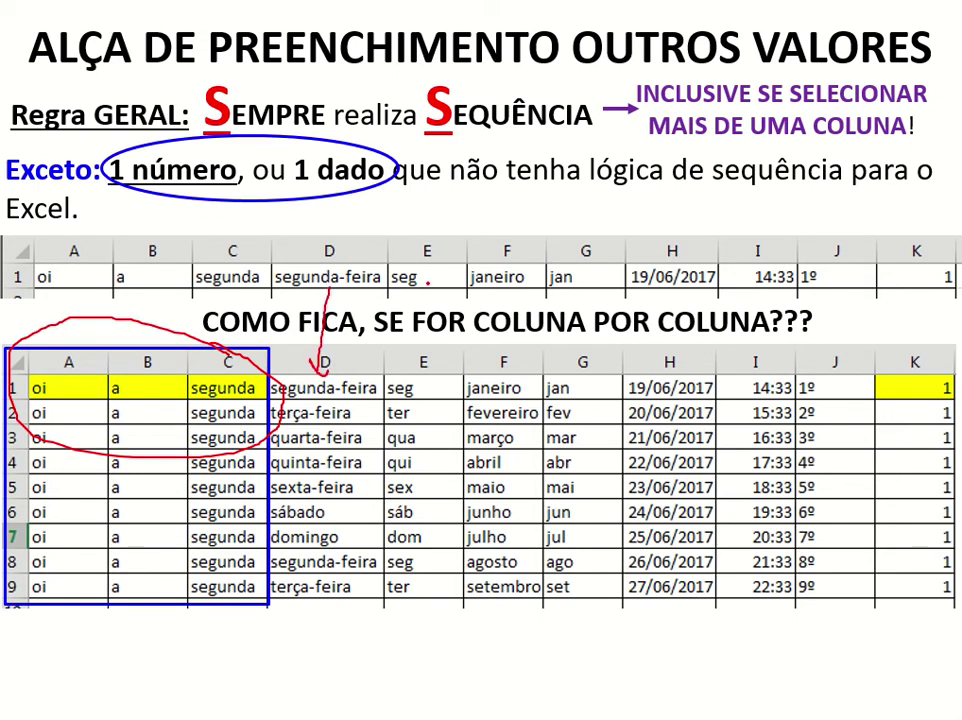
drag(416, 298, 418, 378)
drag(591, 282, 594, 404)
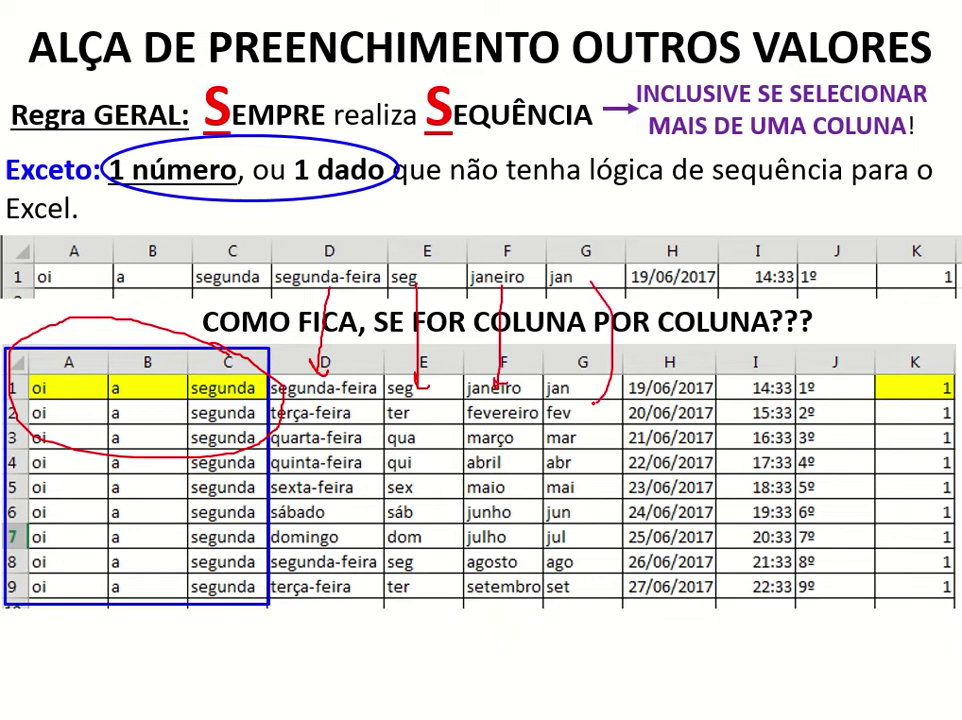
drag(656, 288, 716, 292)
drag(750, 397, 790, 398)
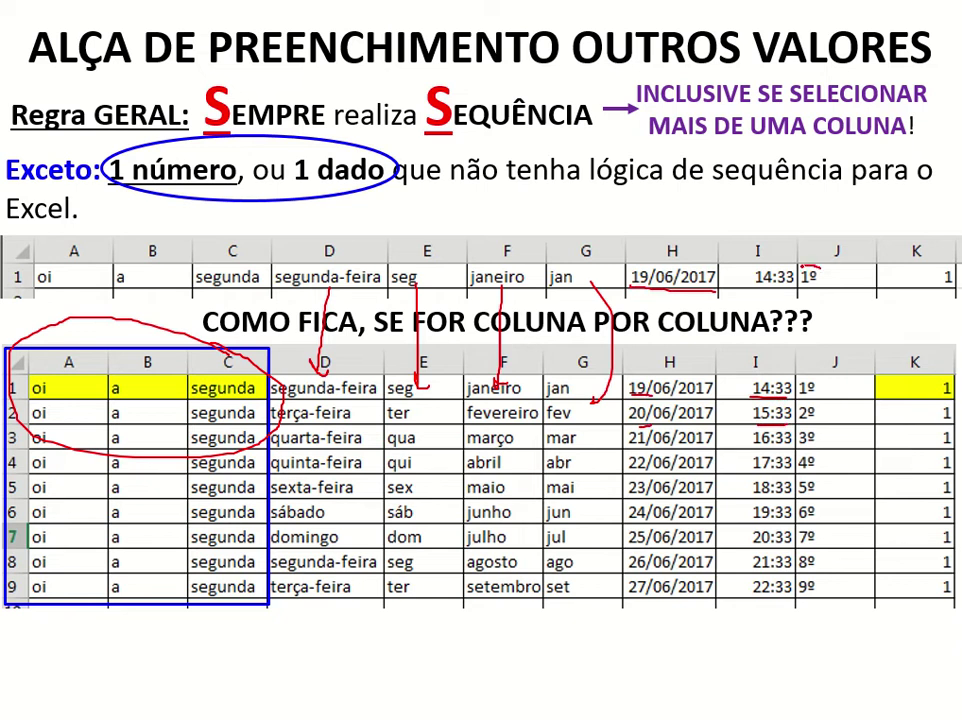
mouse_move(813, 269)
mouse_down()
mouse_move(817, 298)
mouse_move(887, 281)
mouse_move(855, 289)
mouse_up()
key(Right)
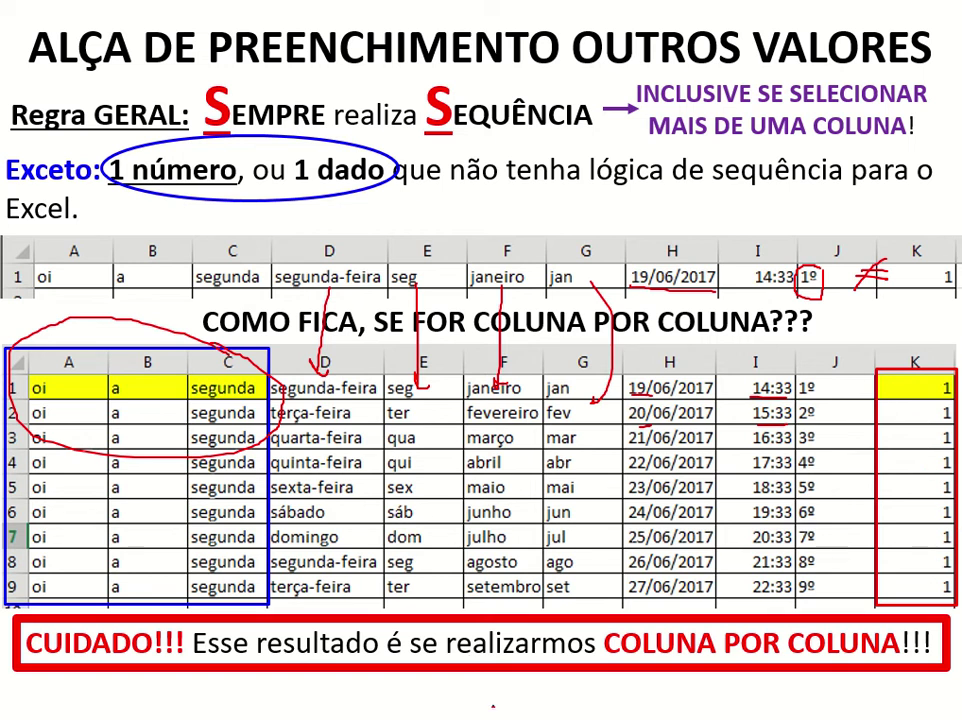
key(Right)
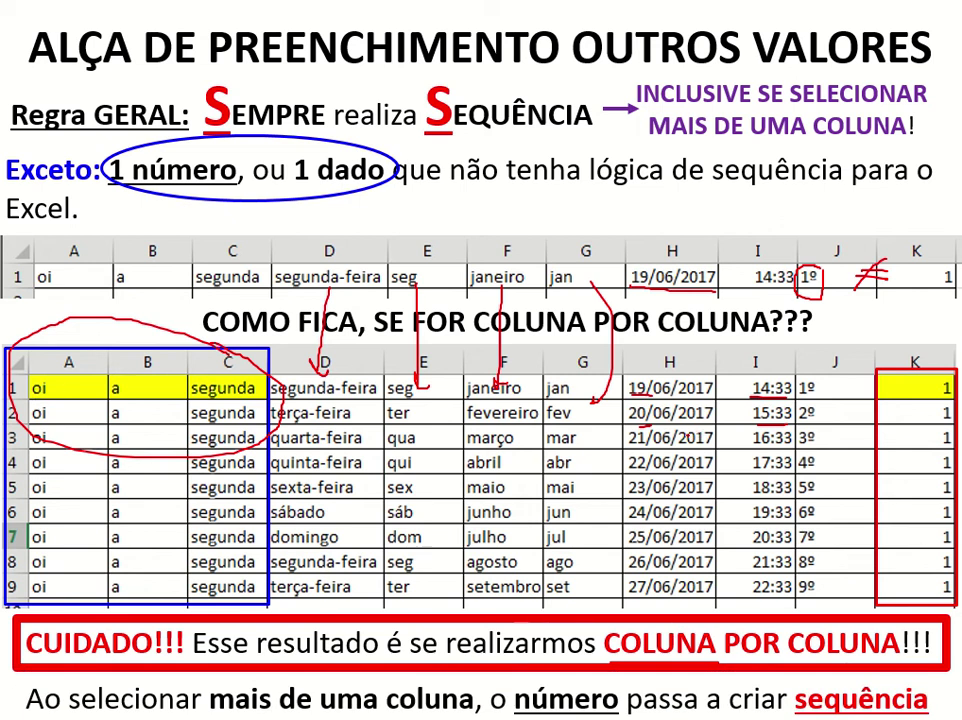
mouse_move(333, 85)
mouse_down()
mouse_move(205, 72)
mouse_move(225, 138)
mouse_move(420, 146)
mouse_move(598, 100)
mouse_up()
drag(453, 64, 244, 62)
Switch back to the Aula_Excel.xlsx workbook in Excel and add a new blank sheet.
key(super)
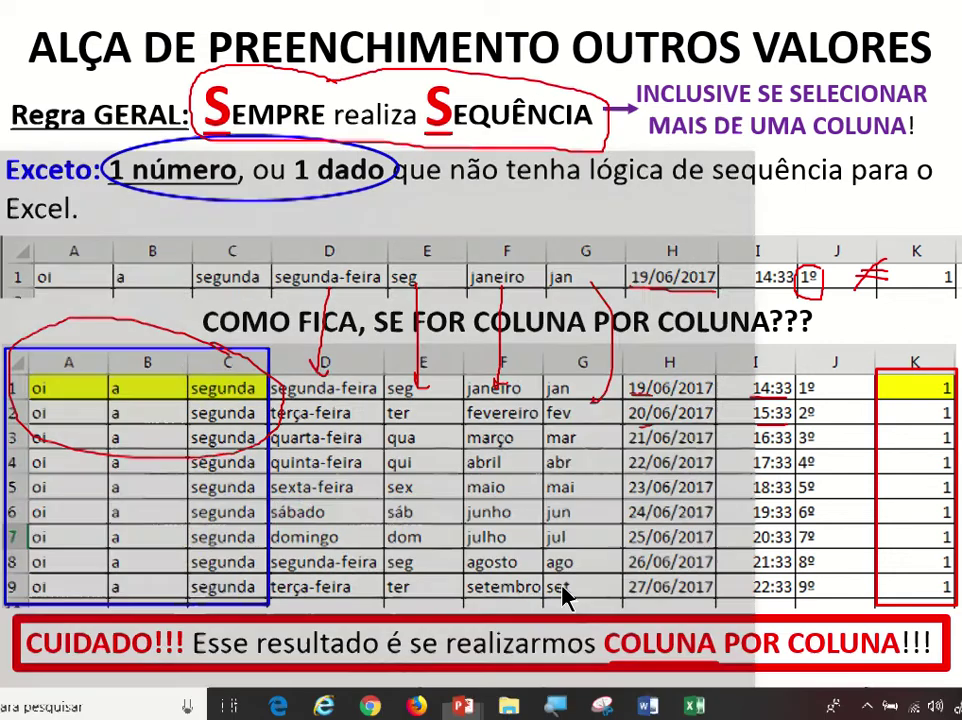
mouse_move(692, 704)
click(777, 624)
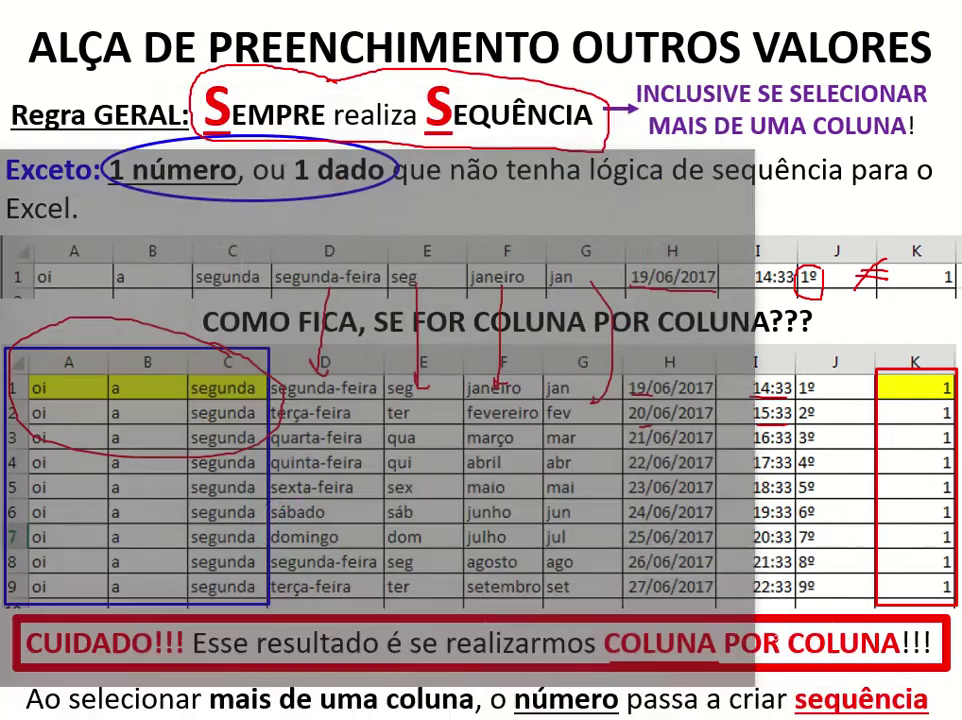
key(super)
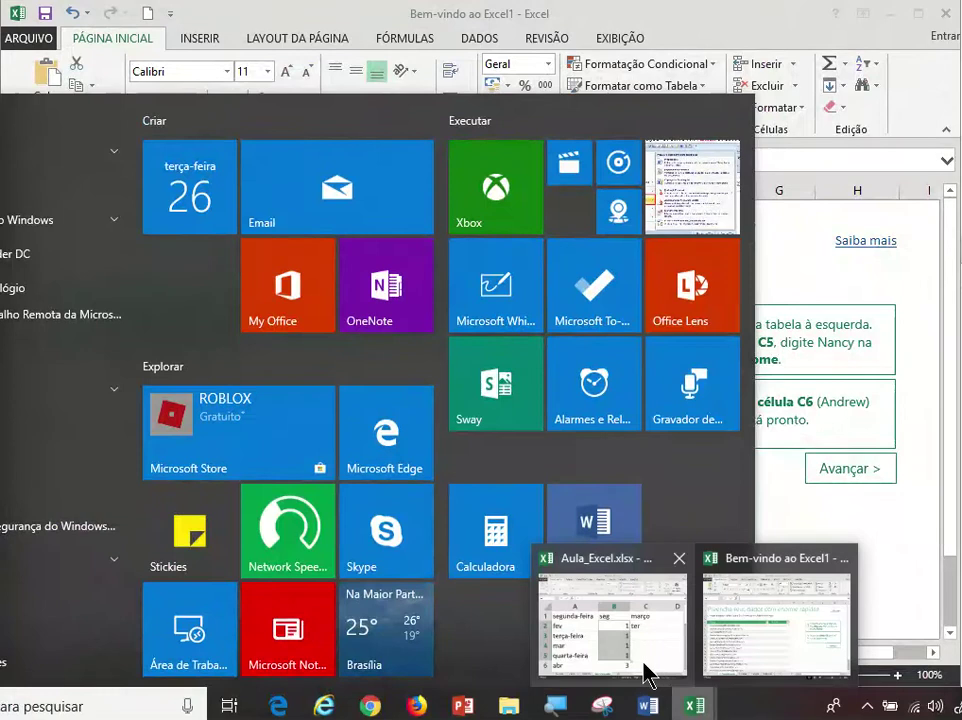
click(644, 676)
click(515, 649)
scroll(420, 496, up, 19)
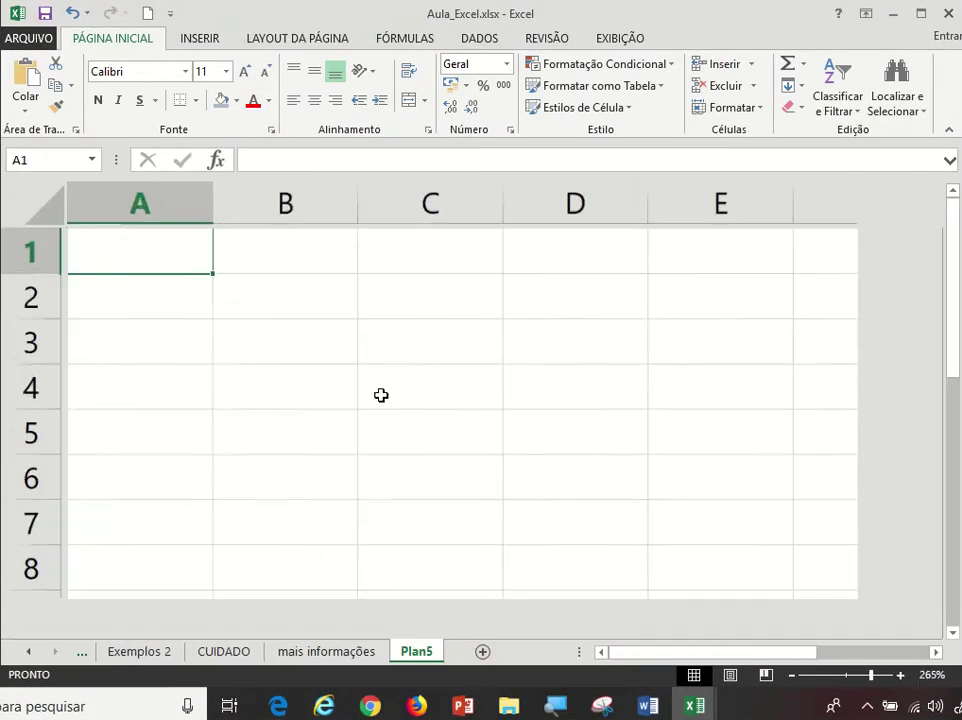
Enter 1 in A1 and "oi" in B1 of the new sheet, and fill the 1 down to A3.
text(1)
click(388, 300)
text(oi)
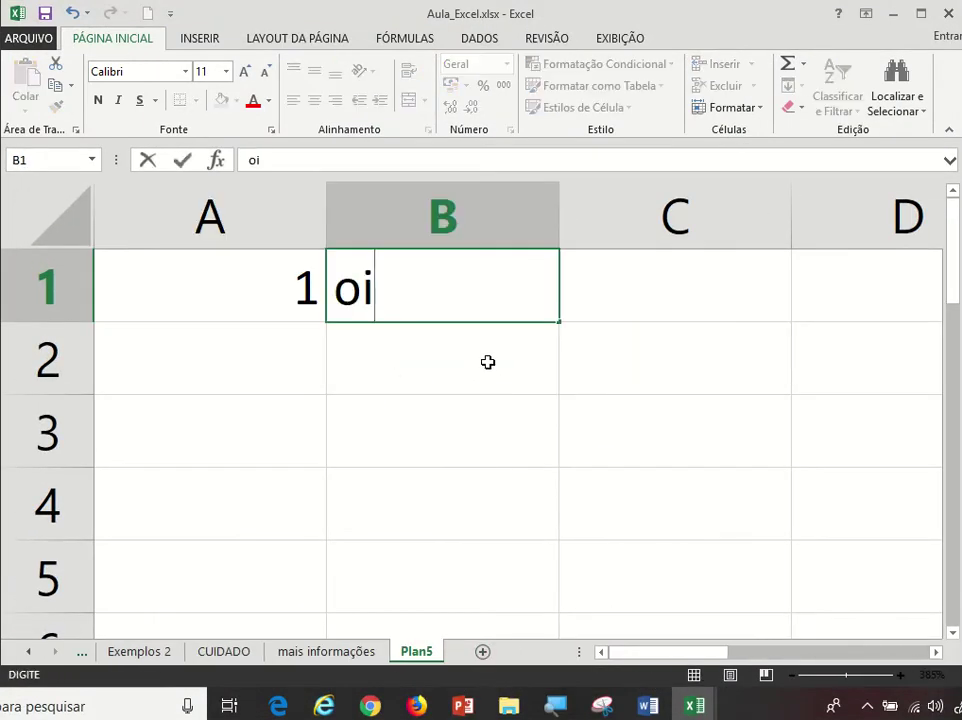
key(Return)
click(284, 293)
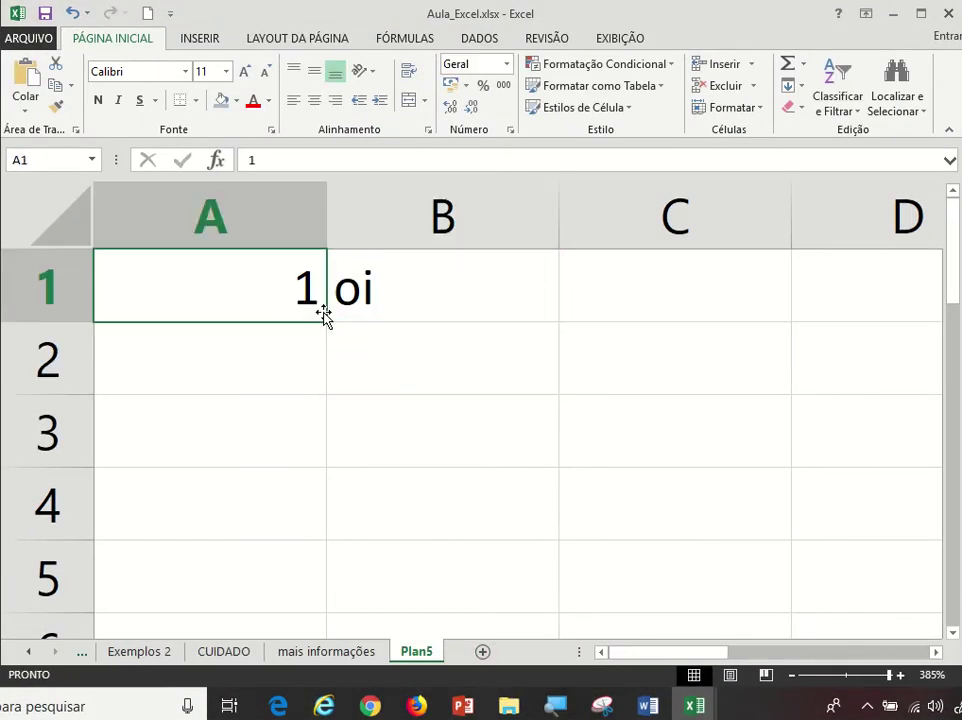
drag(325, 319, 327, 485)
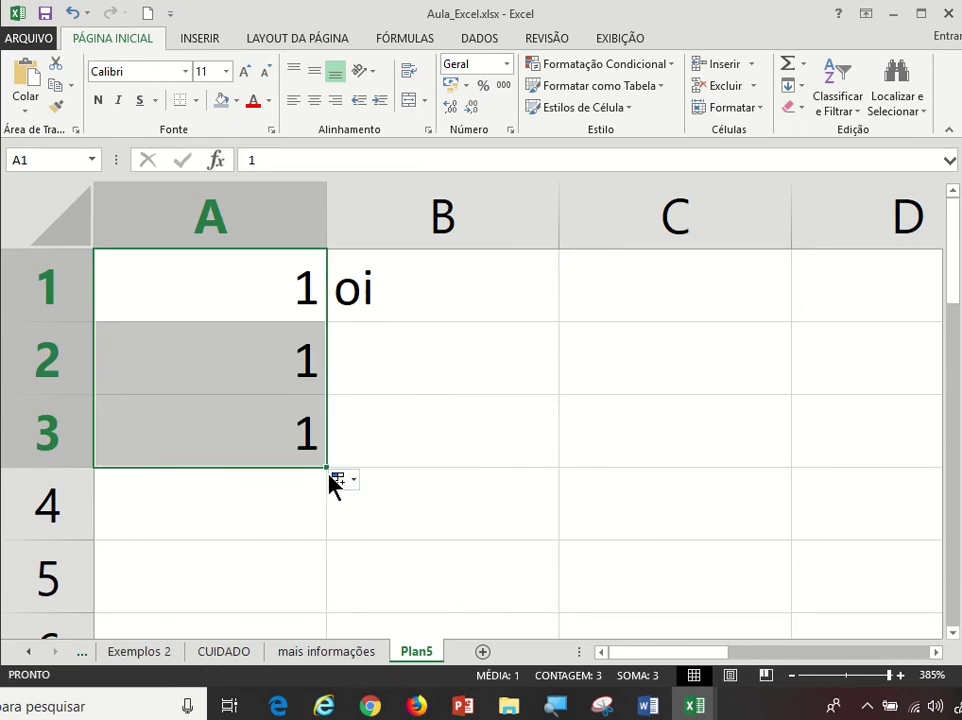
Undo the fill of 1 in column A, then try filling "oi" from B1 down to B3 and undo it.
key(ctrl+z)
click(442, 285)
drag(560, 323, 569, 484)
key(ctrl+z)
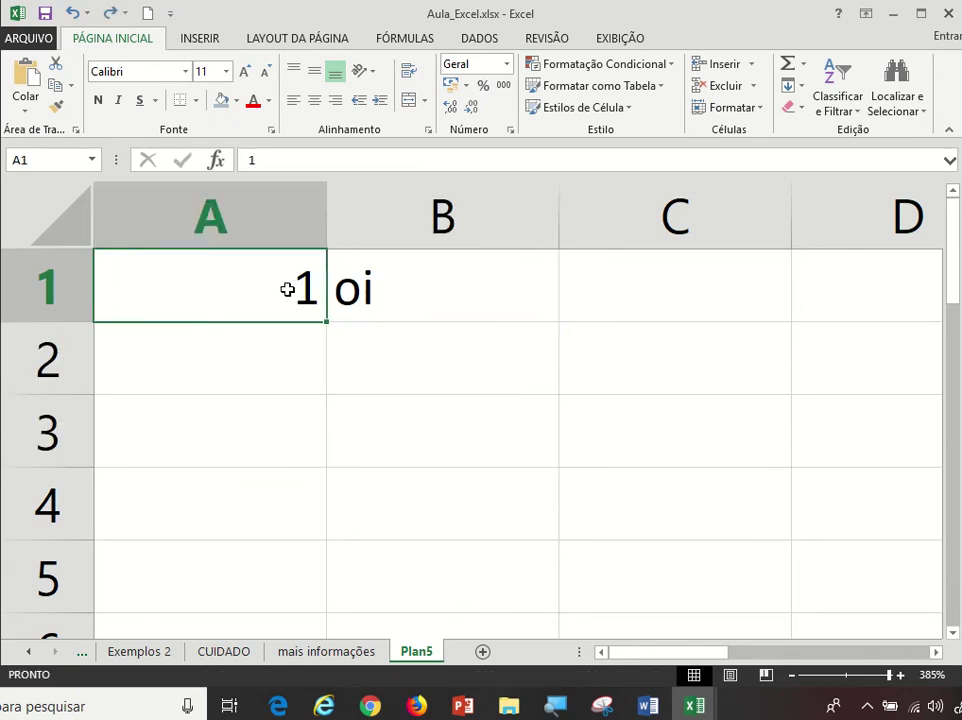
Select A1 and B1 together and fill both cells down to row 5.
drag(288, 288, 409, 289)
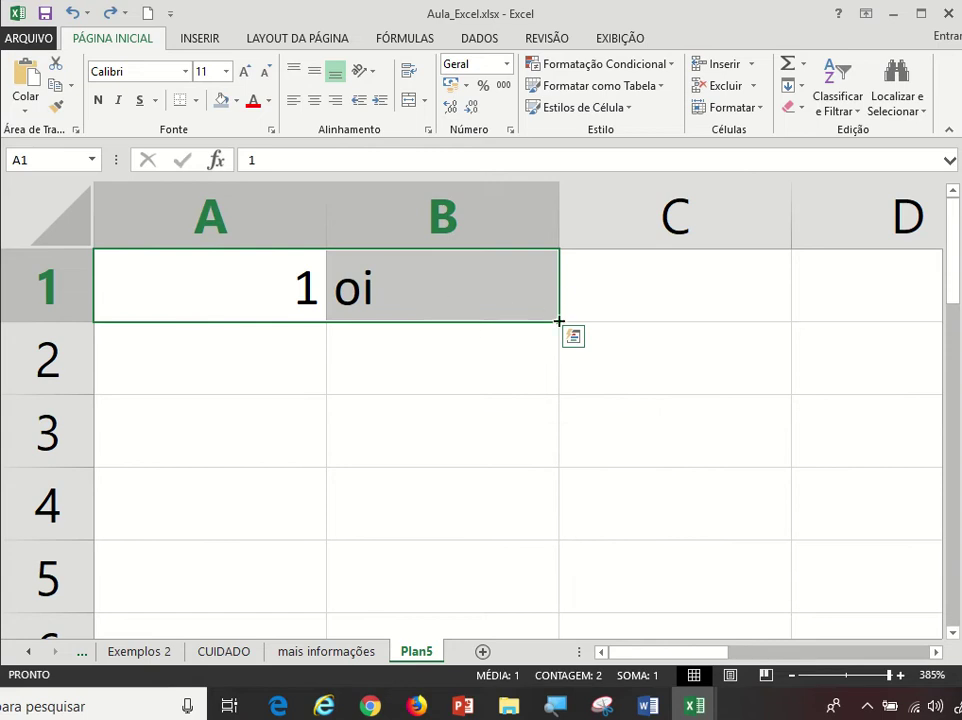
drag(560, 323, 563, 575)
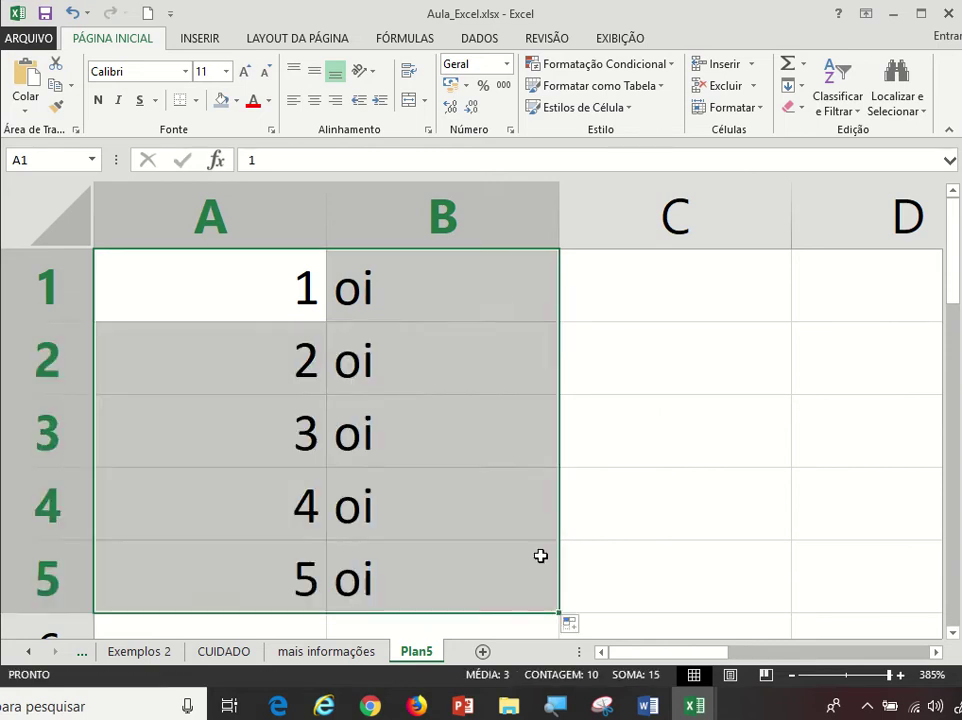
click(300, 372)
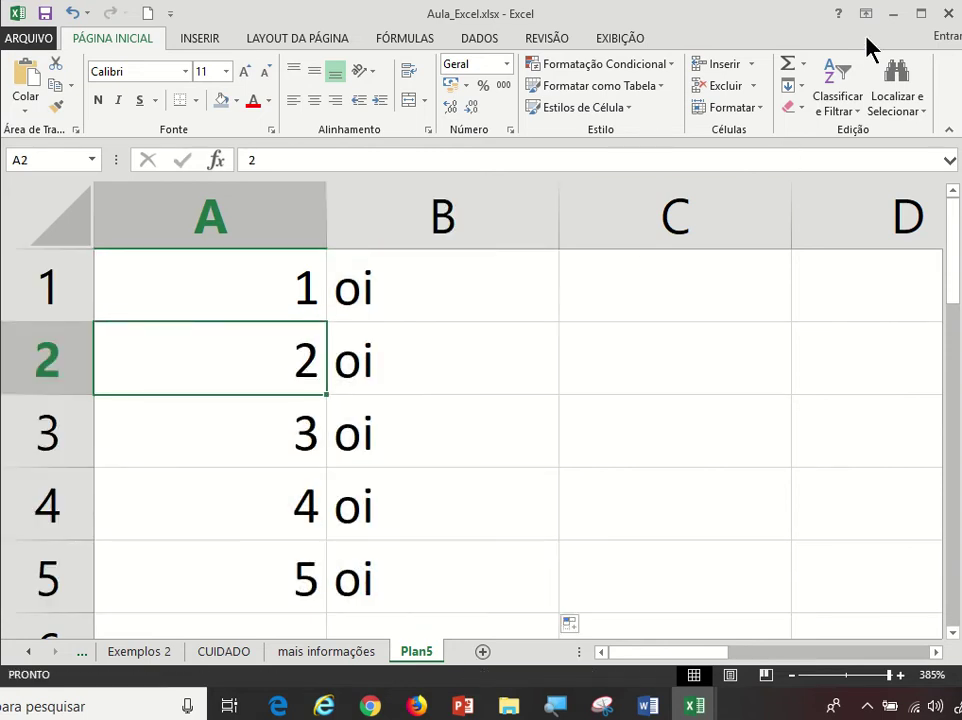
Switch to the PowerPoint slide show and advance to the "ALÇA DE PREENCHIMENTO PEGADINHA" slide.
click(893, 15)
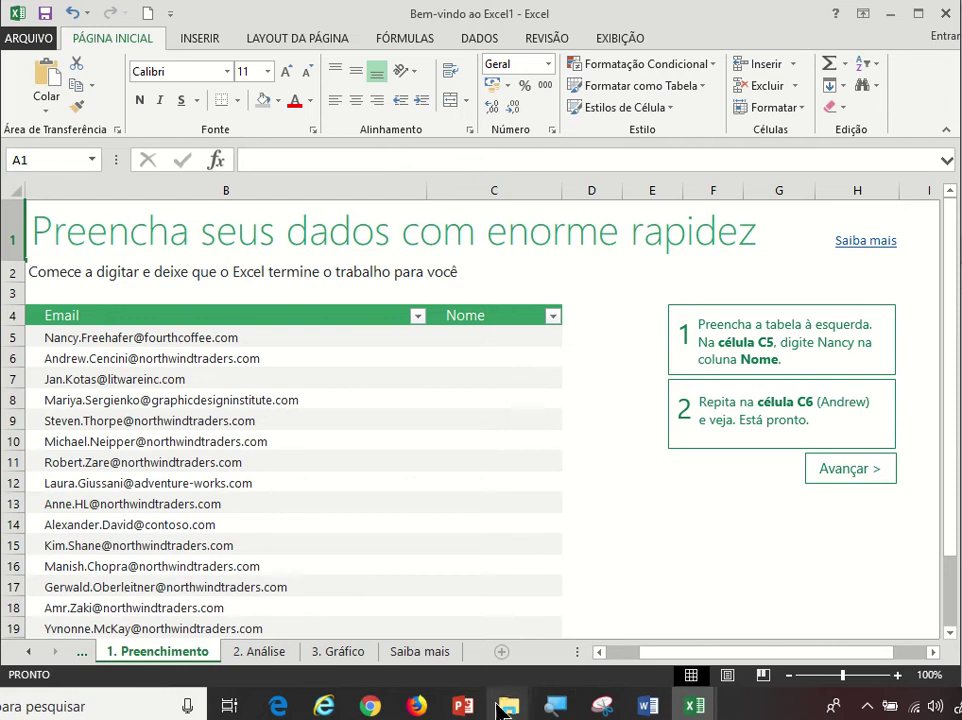
click(462, 706)
click(477, 675)
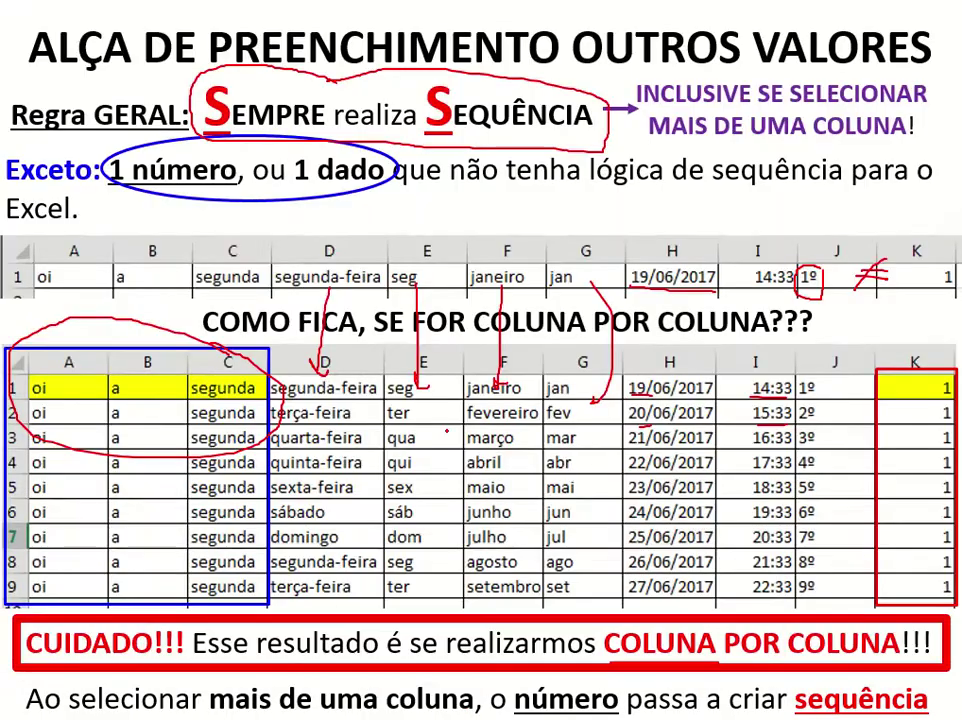
key(Right)
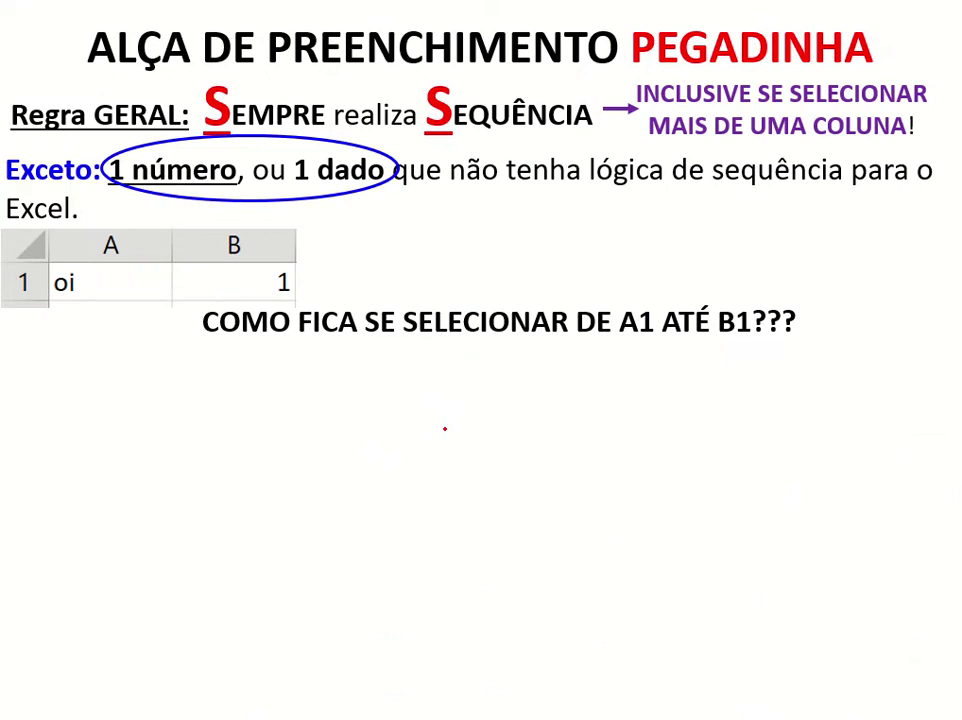
Reveal the fill result for the A1 to B1 selection on the slide and underline "lógica de sequência" in red ink.
key(Right)
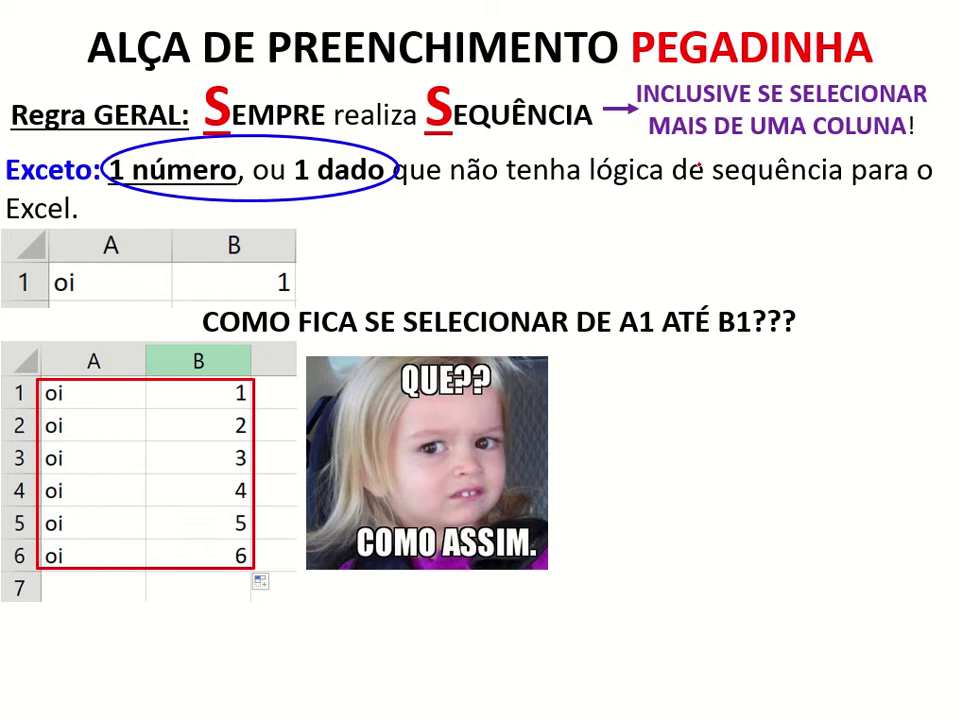
drag(645, 186, 808, 187)
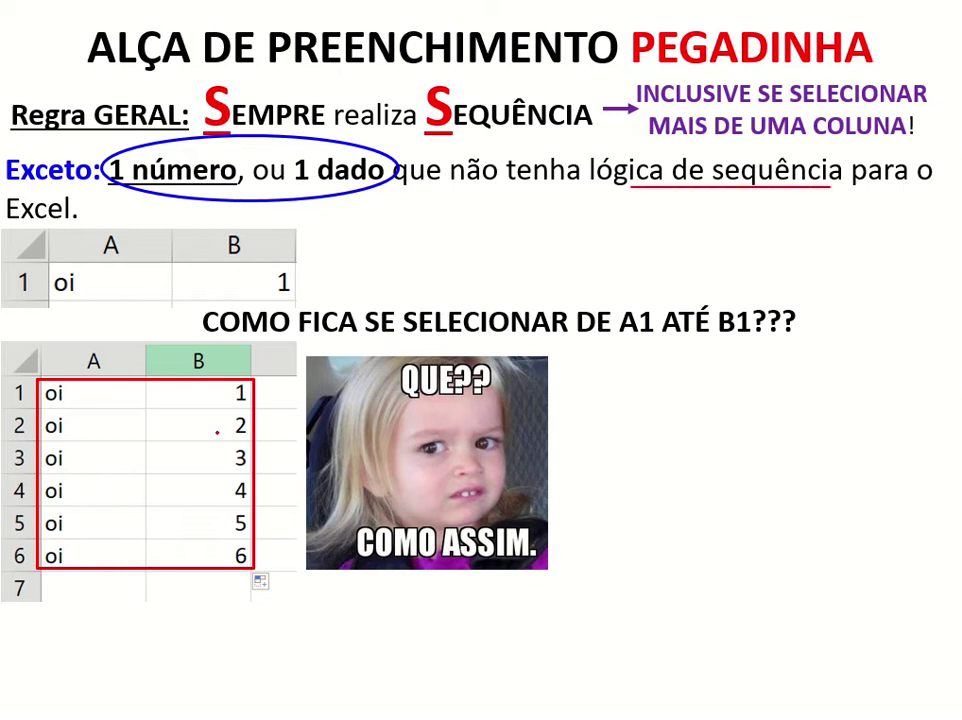